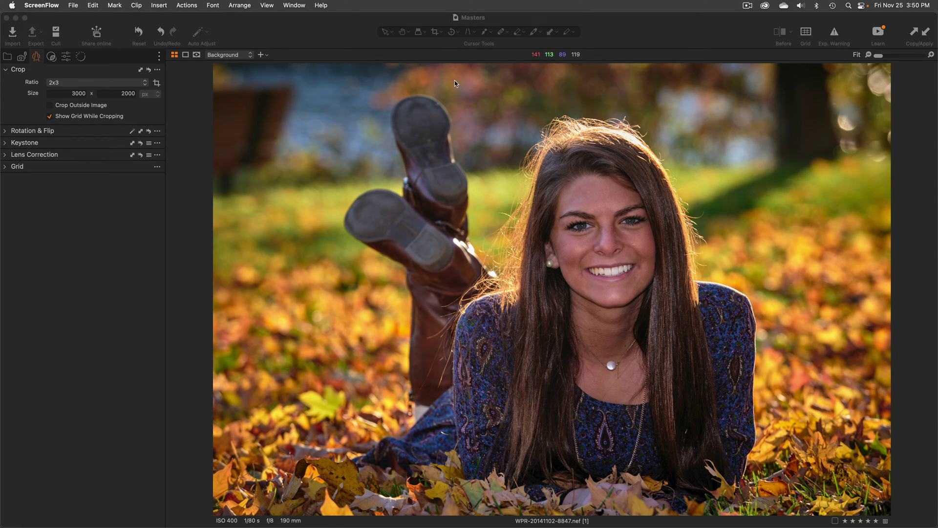
- Crop the autumn portrait to a 2x3 ratio (3000 x 2000 px) and apply it
{"action": "left_click", "coordinate": [428, 82]}
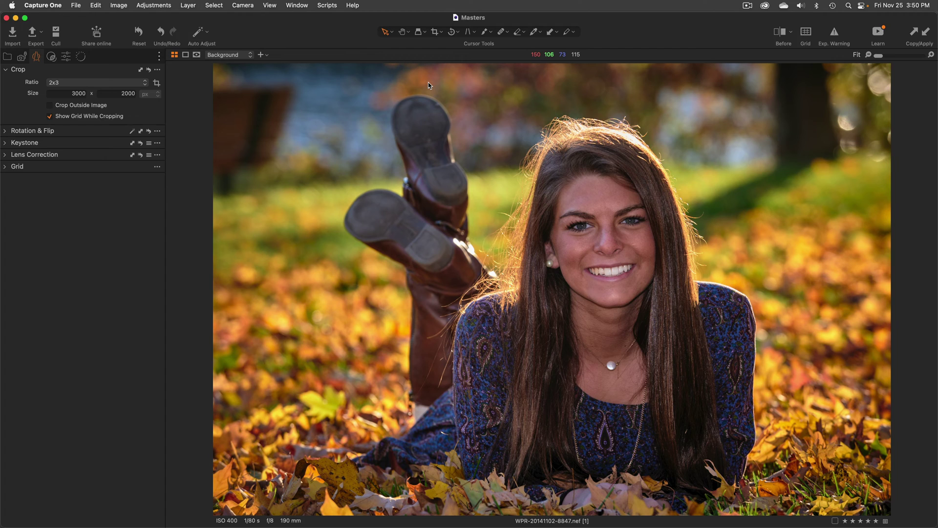
{"action": "left_click", "coordinate": [442, 34]}
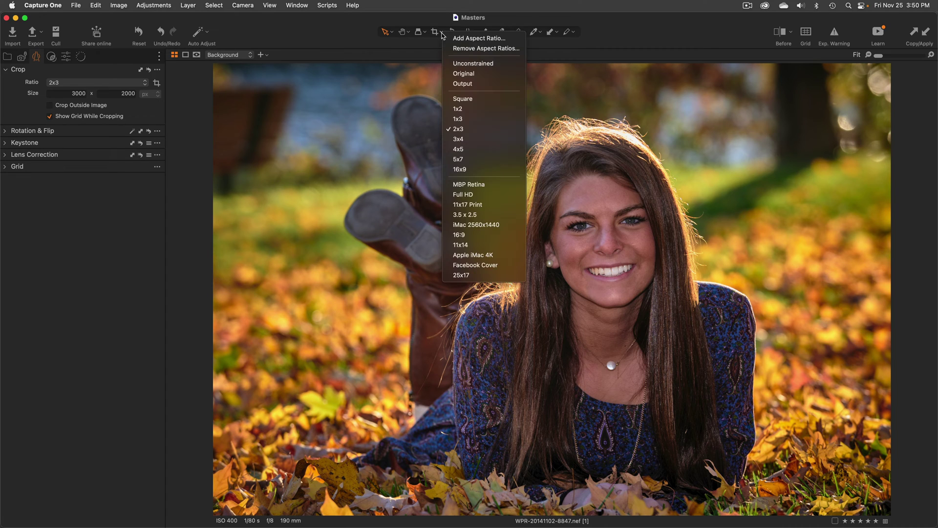
{"action": "left_click", "coordinate": [463, 130]}
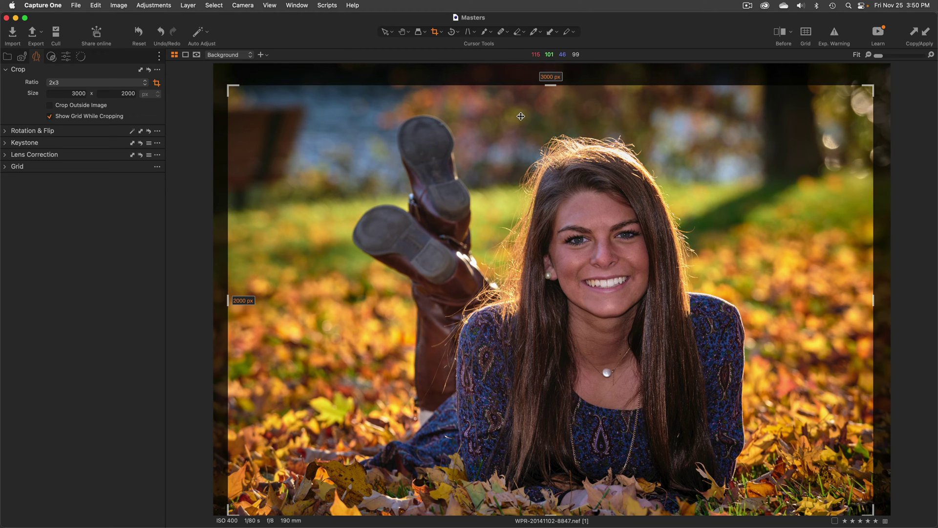
{"action": "key", "text": "v"}
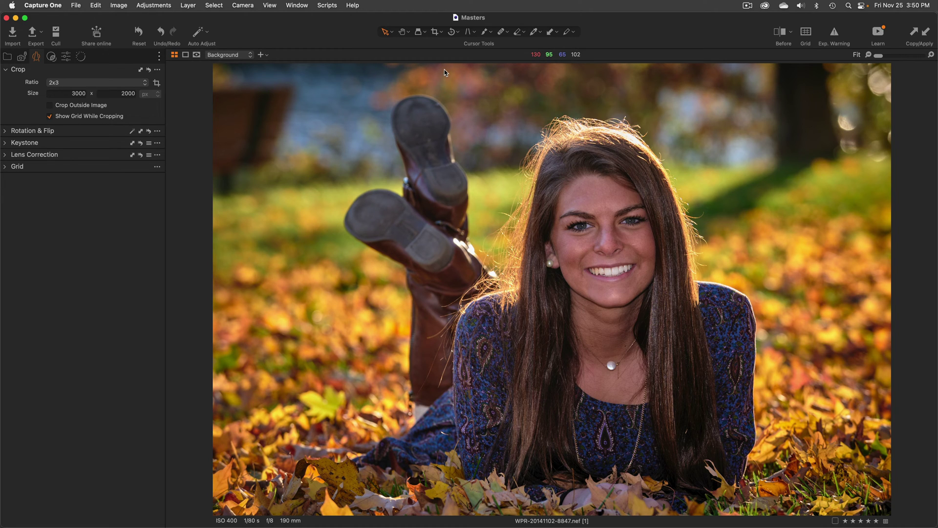
- Change the crop to 4x5 (3000 x 2400 px), extending the frame up to the image top
{"action": "left_click", "coordinate": [441, 33]}
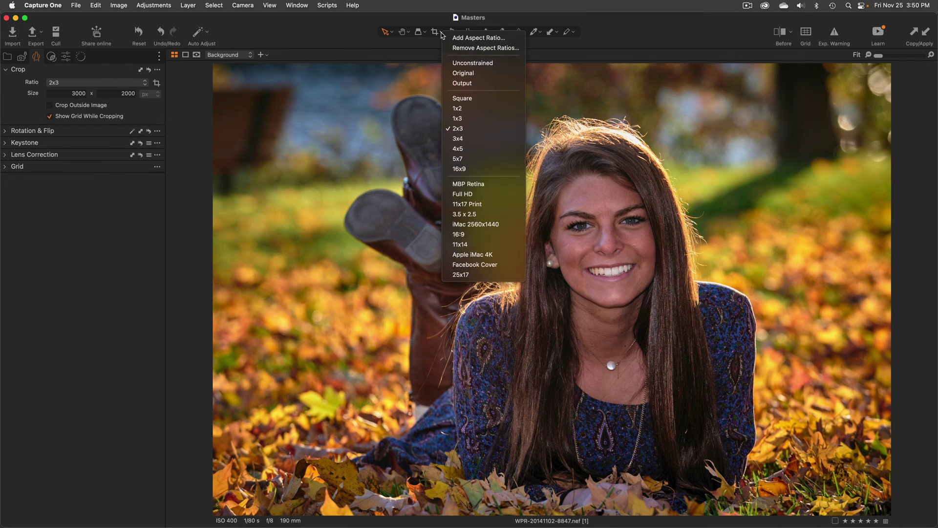
{"action": "left_click", "coordinate": [470, 150]}
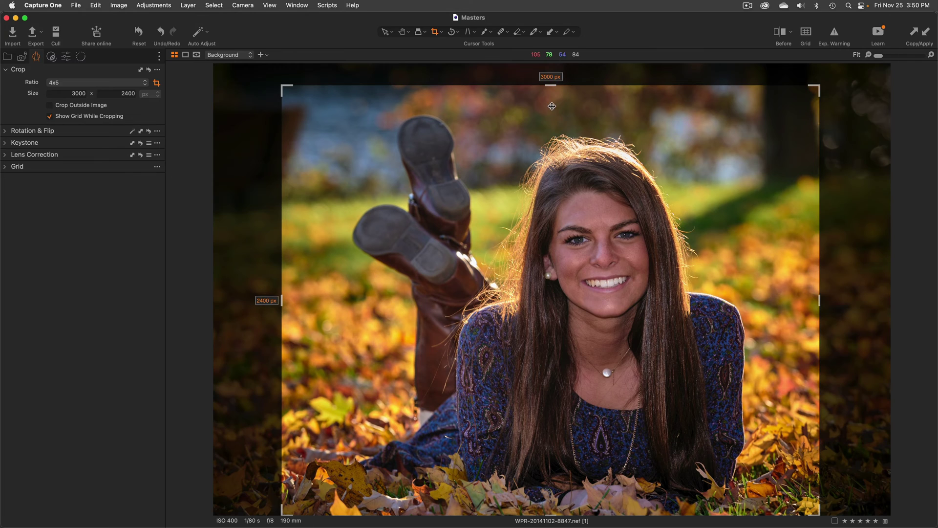
{"action": "left_click_drag", "start_coordinate": [549, 86], "coordinate": [550, 60]}
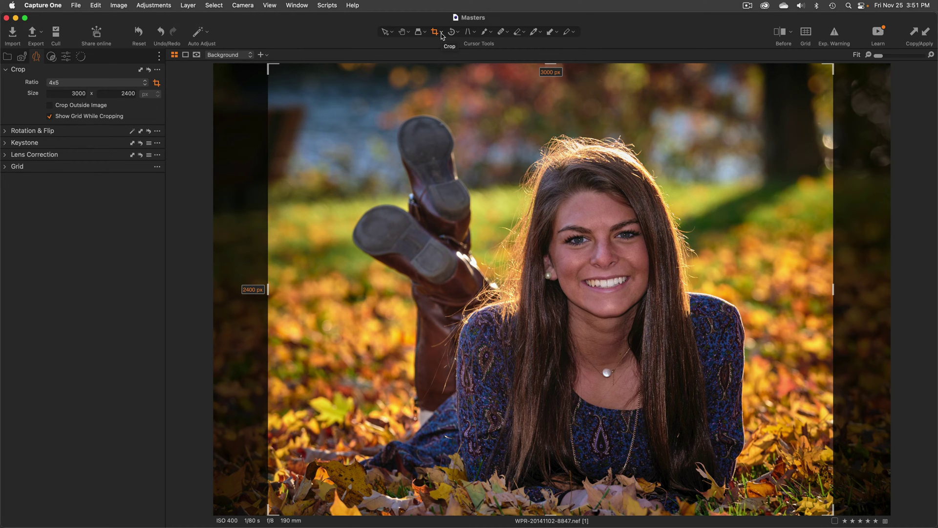
- Recrop to 5x7 (3000 x 2143 px), stretching the frame from image top to bottom, and apply
{"action": "left_click", "coordinate": [442, 35]}
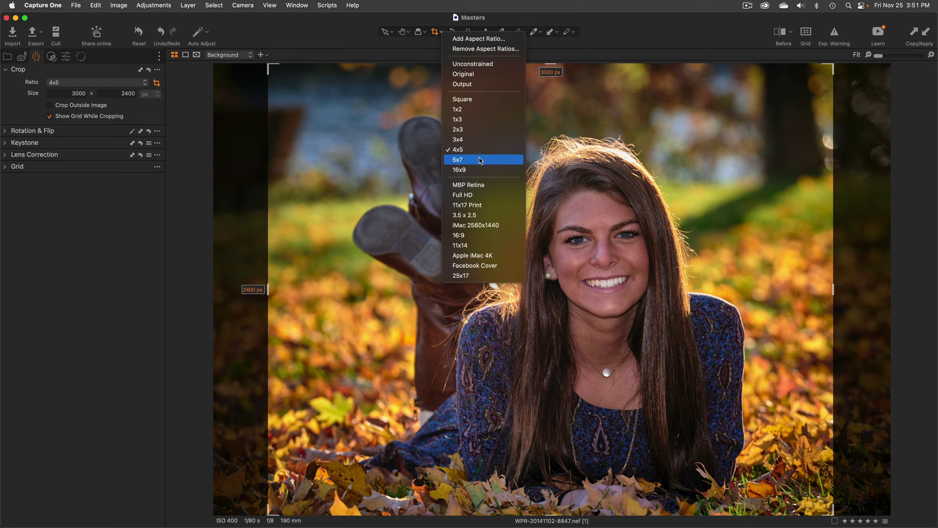
{"action": "left_click", "coordinate": [500, 152]}
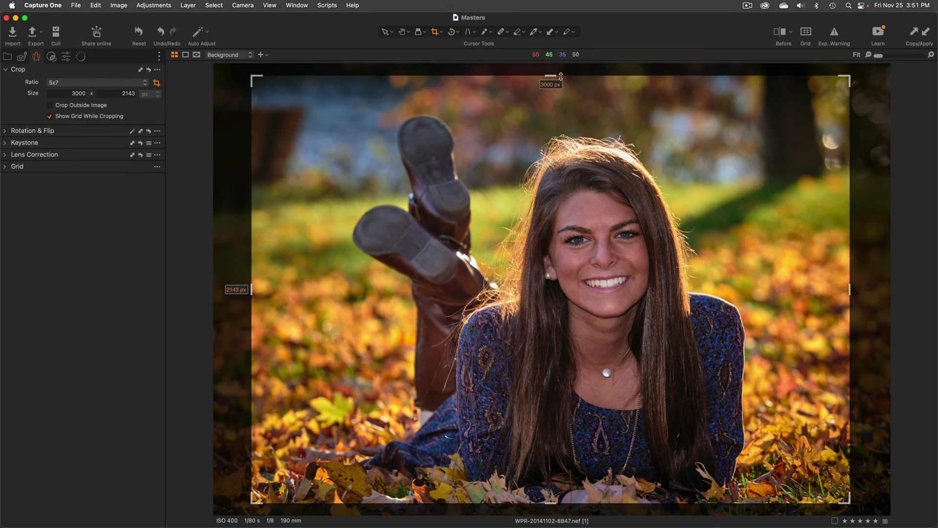
{"action": "left_click_drag", "start_coordinate": [553, 76], "coordinate": [555, 64]}
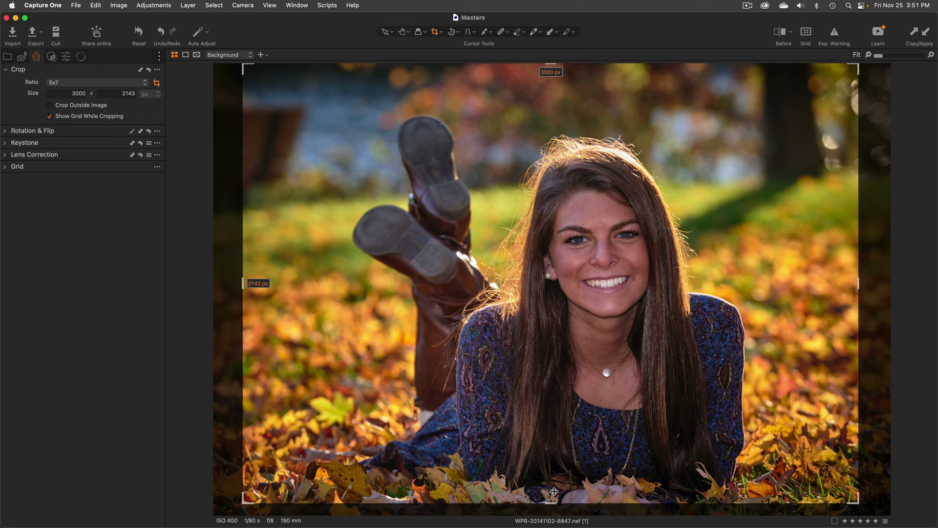
{"action": "left_click_drag", "start_coordinate": [553, 503], "coordinate": [549, 522]}
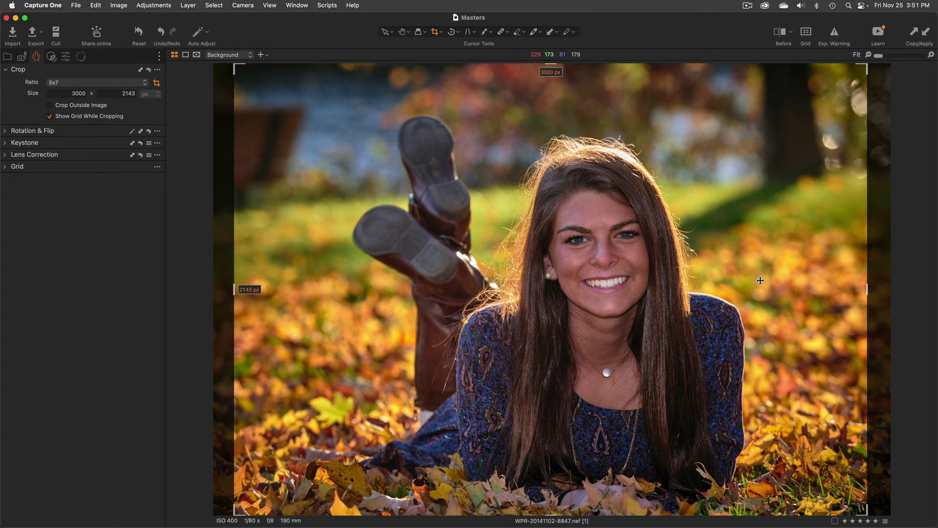
{"action": "key", "text": "v"}
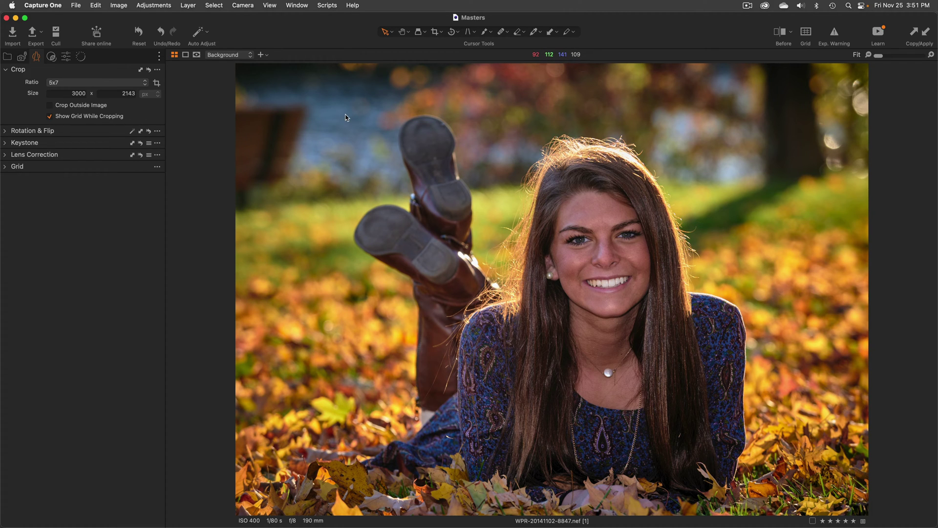
- Open the Print dialog for the portrait and make it taller to show more settings
{"action": "key", "text": "super+p"}
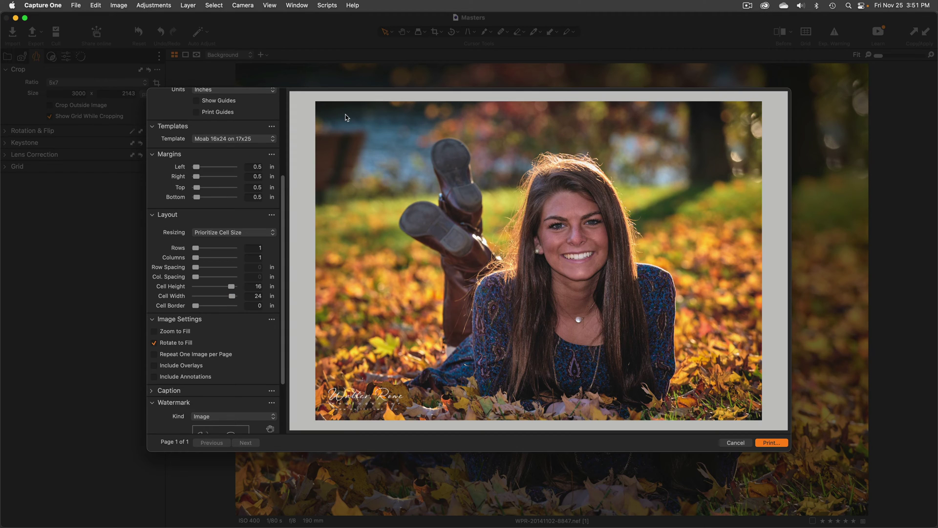
{"action": "scroll", "coordinate": [227, 180], "scroll_direction": "up", "scroll_amount": 5}
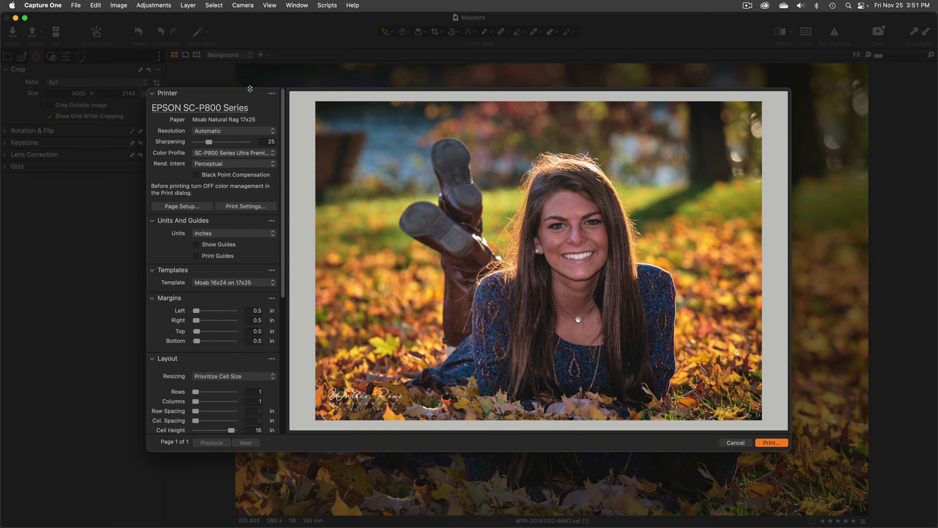
{"action": "left_click_drag", "start_coordinate": [250, 89], "coordinate": [251, 43]}
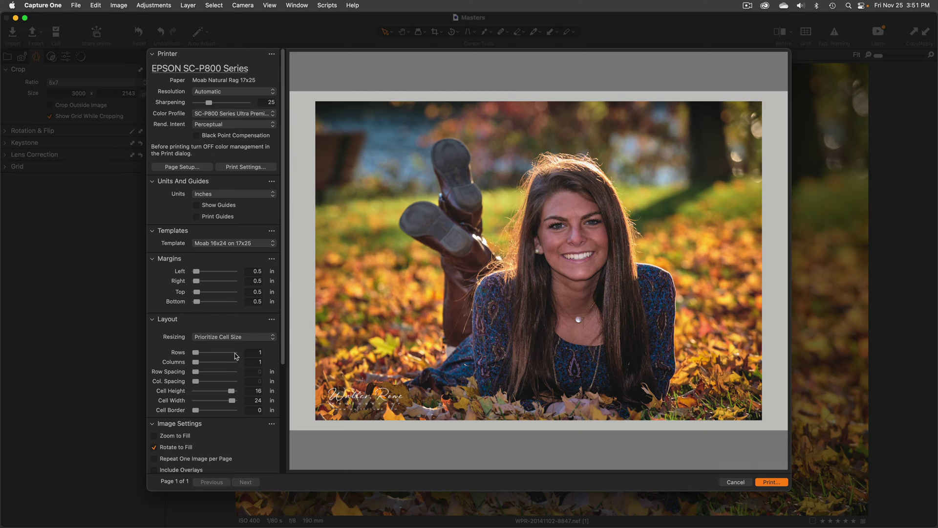
{"action": "scroll", "coordinate": [236, 205], "scroll_direction": "down", "scroll_amount": 2}
{"action": "scroll", "coordinate": [236, 205], "scroll_direction": "up", "scroll_amount": 2}
{"action": "scroll", "coordinate": [234, 205], "scroll_direction": "down", "scroll_amount": 5}
{"action": "scroll", "coordinate": [235, 205], "scroll_direction": "up", "scroll_amount": 5}
- In Page Setup, keep the EPSON SC-P800 Series and choose 5 x 7 Borderless paper
{"action": "left_click", "coordinate": [186, 168]}
{"action": "left_click", "coordinate": [462, 239]}
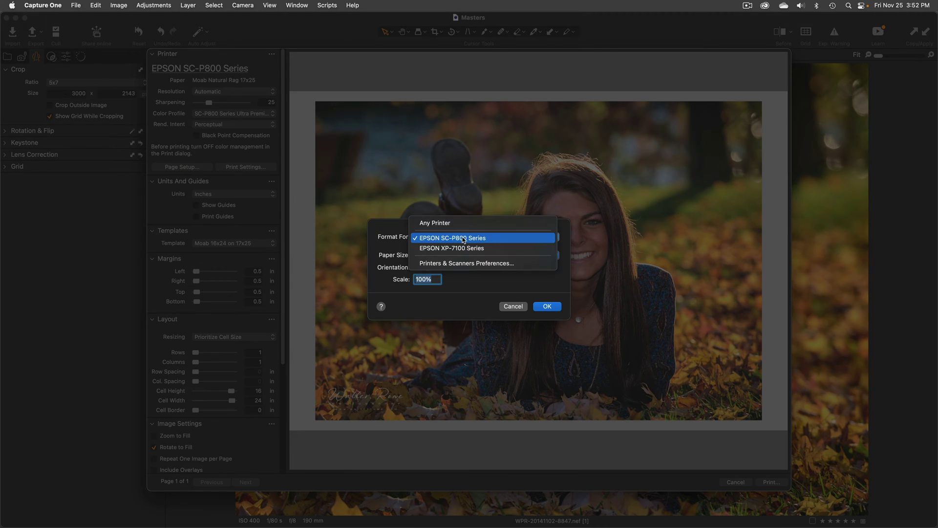
{"action": "left_click", "coordinate": [463, 238]}
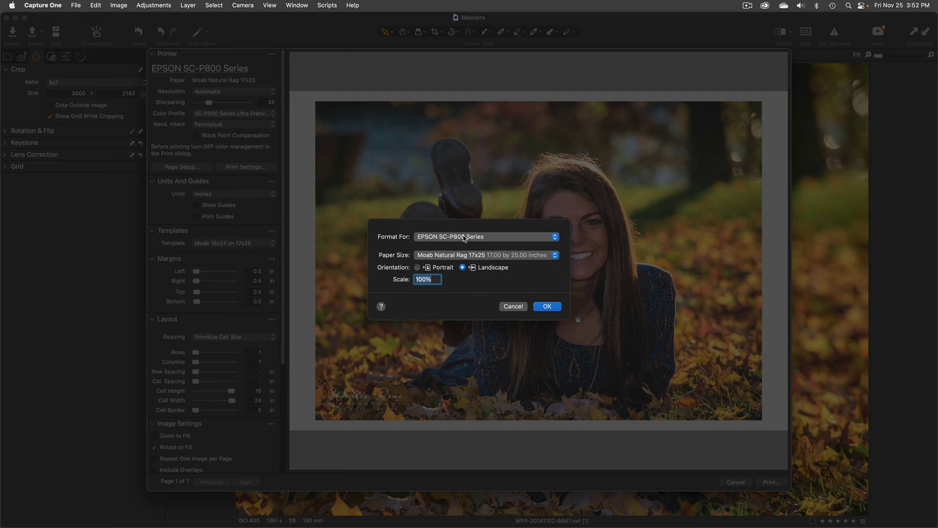
{"action": "left_click", "coordinate": [497, 256]}
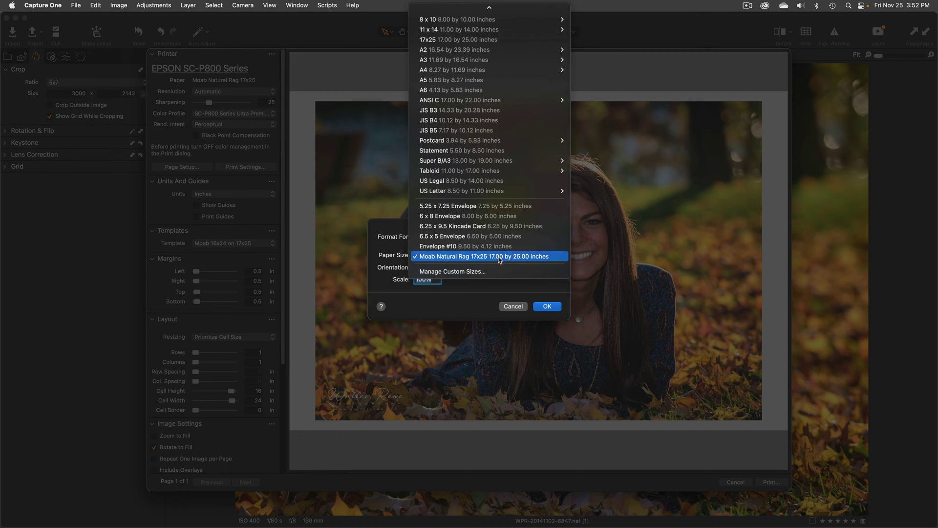
{"action": "scroll", "coordinate": [499, 165], "scroll_direction": "up", "scroll_amount": 3}
{"action": "mouse_move", "coordinate": [478, 30]}
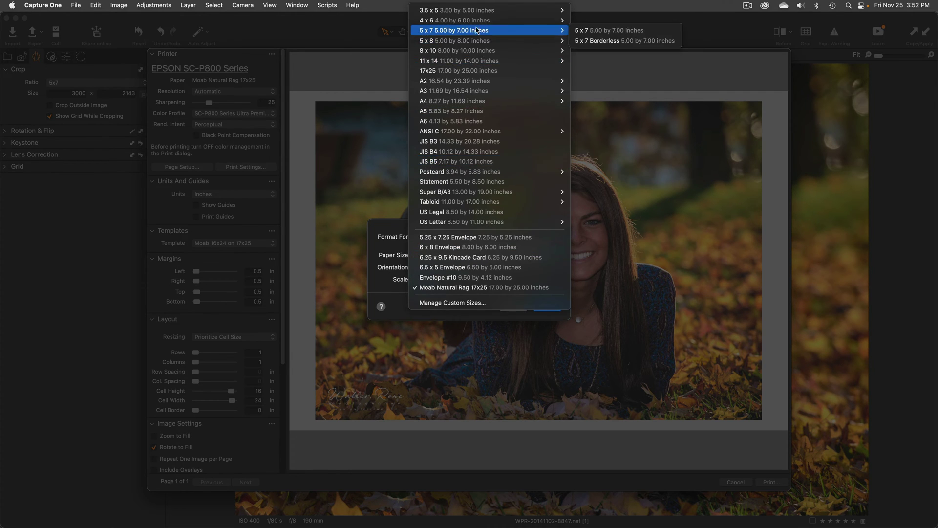
{"action": "left_click", "coordinate": [606, 42]}
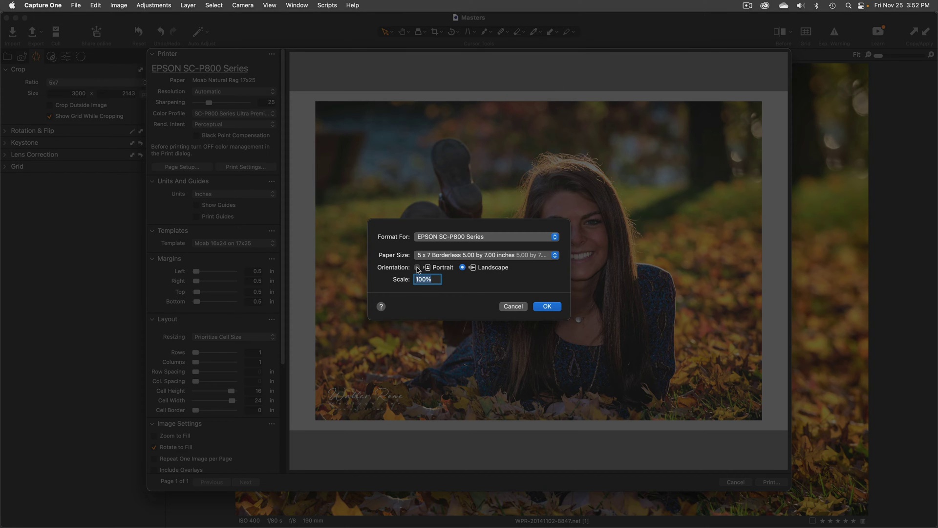
{"action": "left_click", "coordinate": [439, 280]}
{"action": "left_click", "coordinate": [547, 308]}
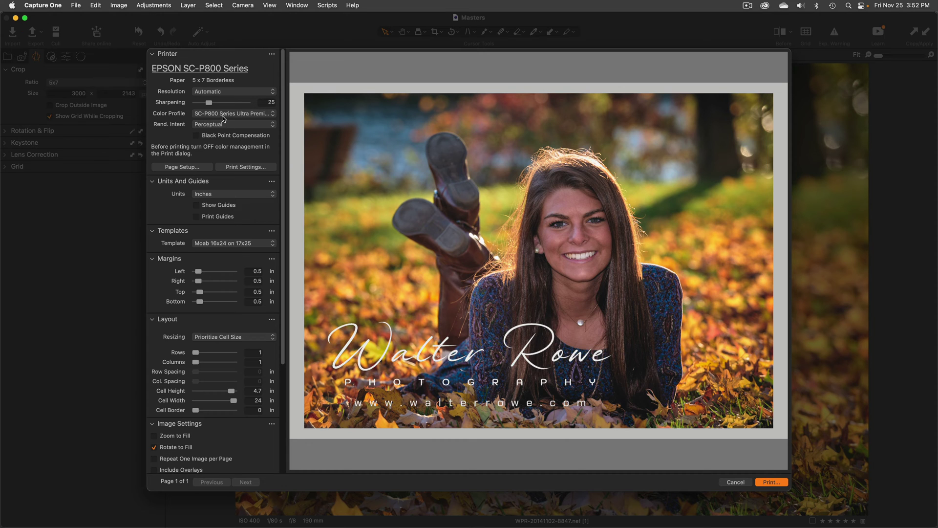
{"action": "left_click", "coordinate": [246, 167]}
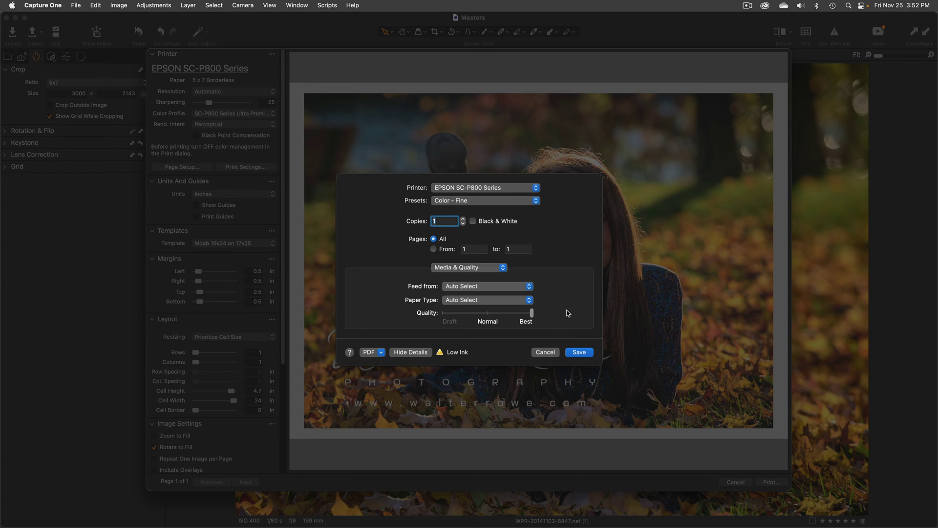
{"action": "left_click", "coordinate": [497, 267]}
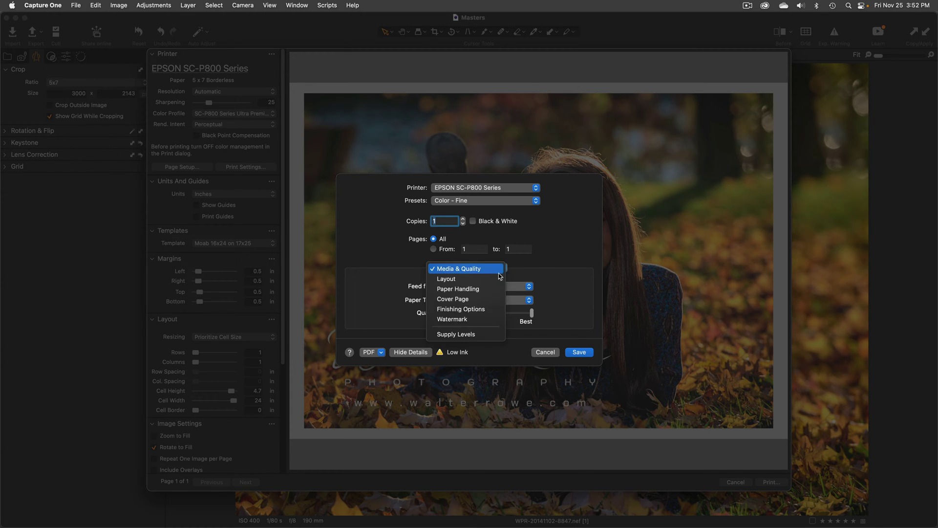
{"action": "left_click", "coordinate": [494, 278]}
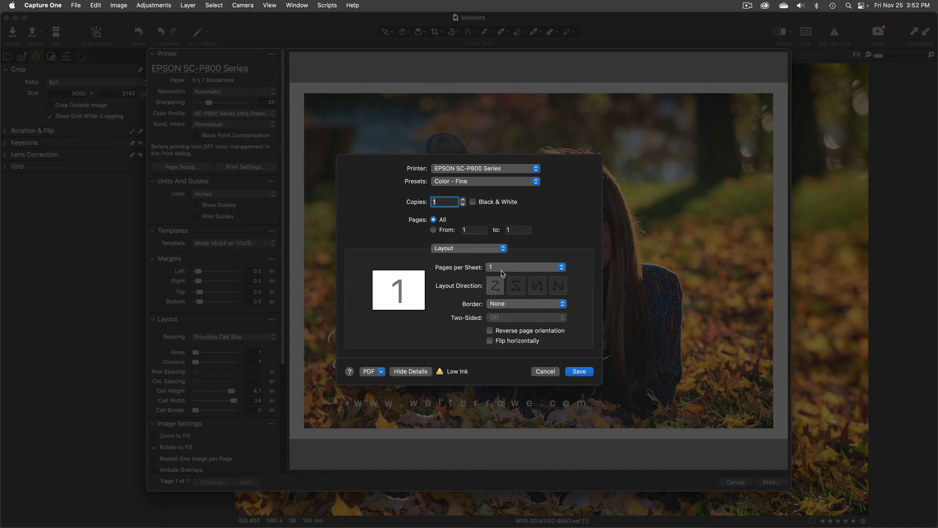
{"action": "left_click", "coordinate": [480, 248]}
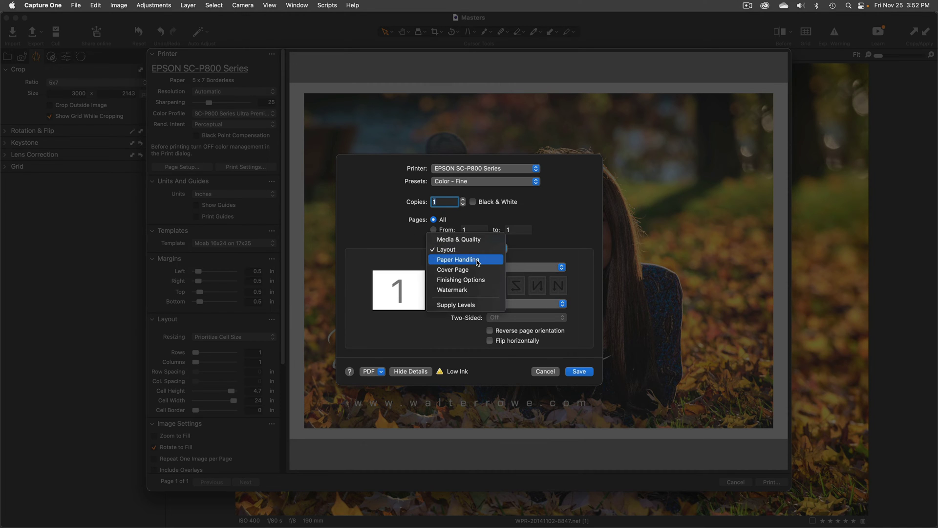
{"action": "left_click", "coordinate": [478, 259]}
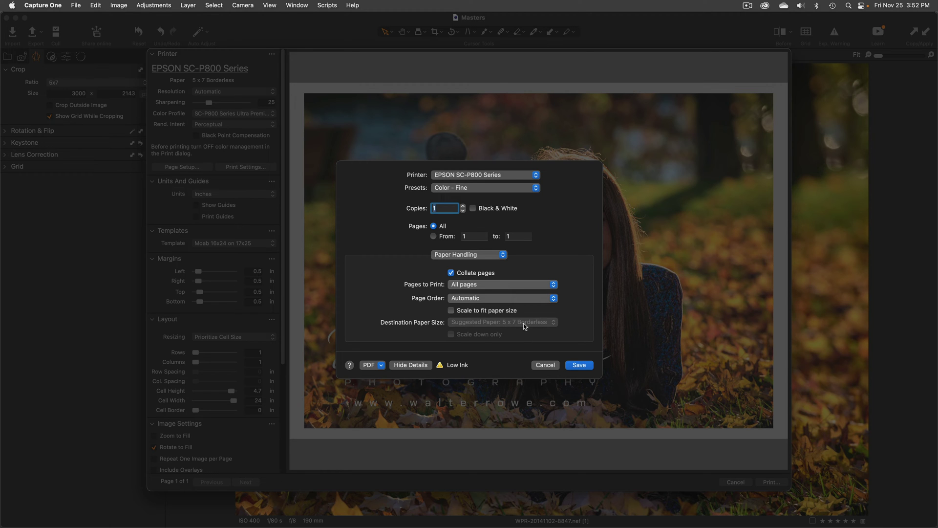
{"action": "left_click", "coordinate": [546, 365]}
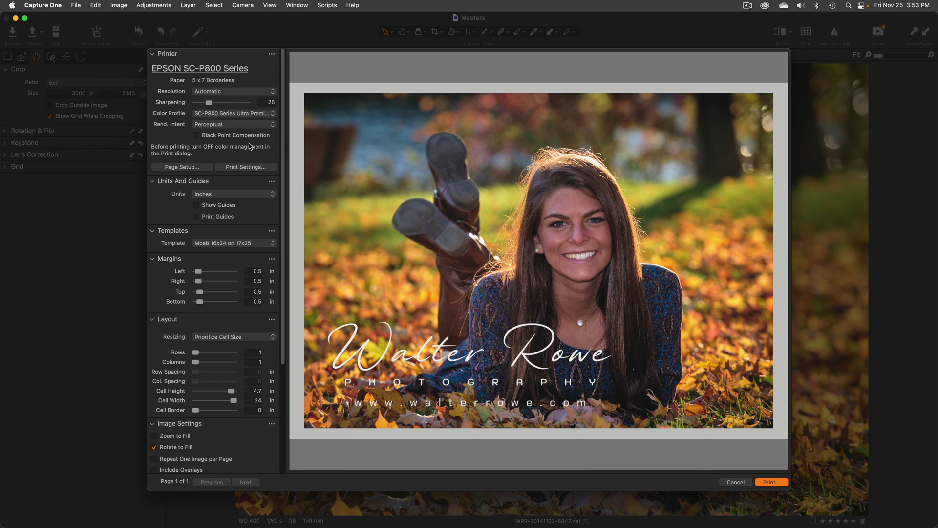
{"action": "left_click", "coordinate": [221, 115]}
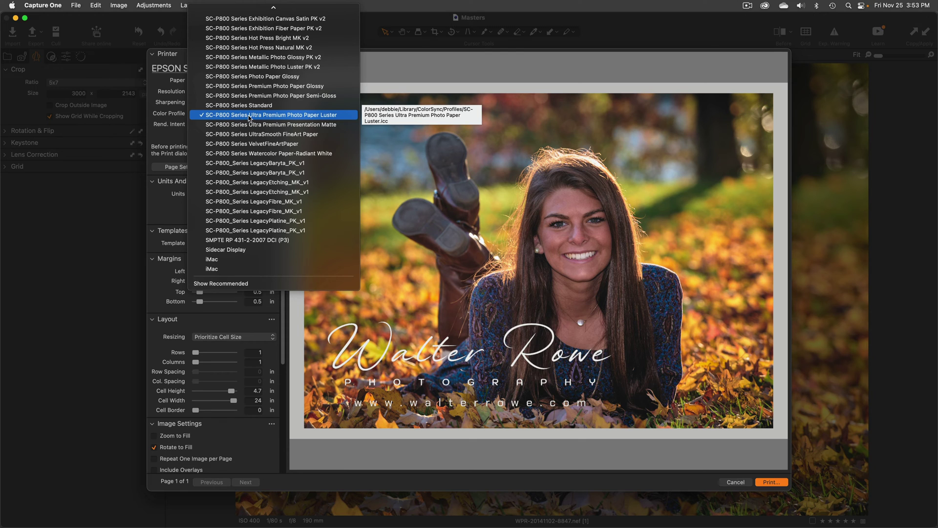
{"action": "left_click", "coordinate": [305, 115]}
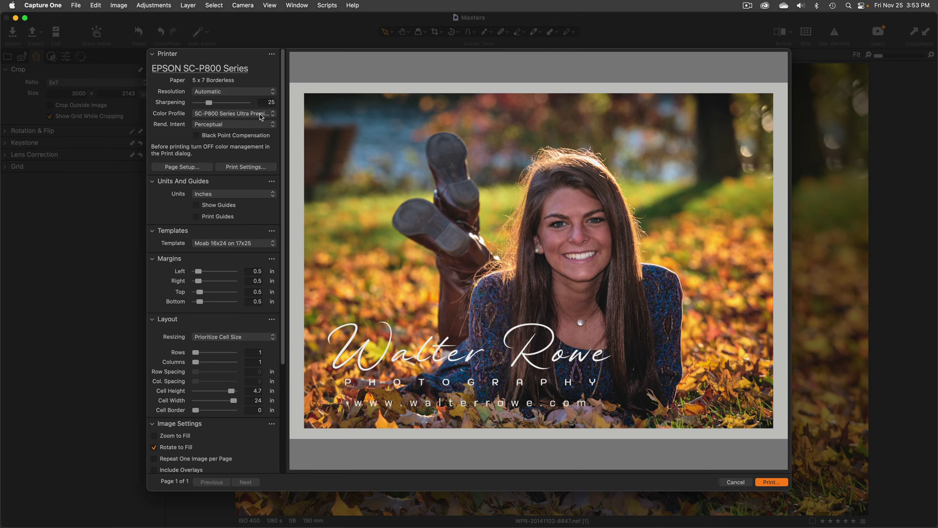
{"action": "left_click", "coordinate": [223, 126]}
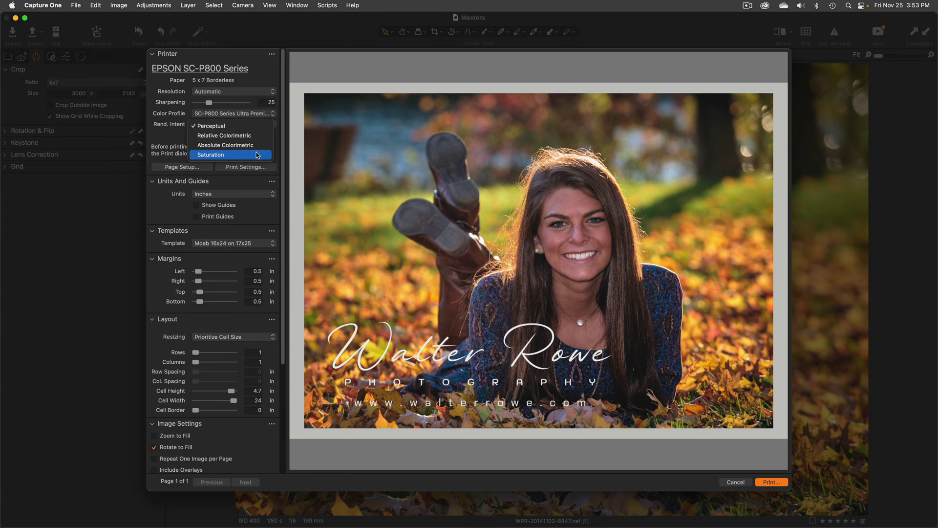
{"action": "left_click", "coordinate": [258, 126]}
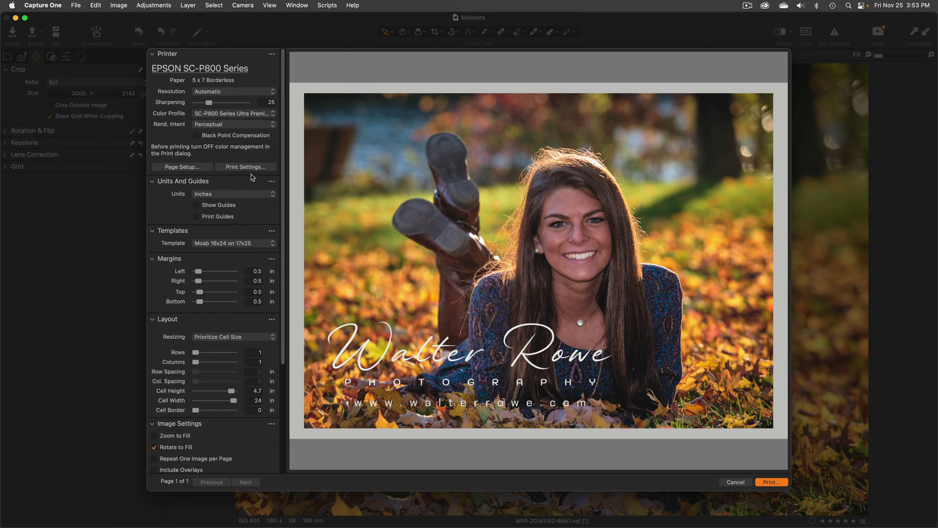
{"action": "left_click", "coordinate": [196, 196]}
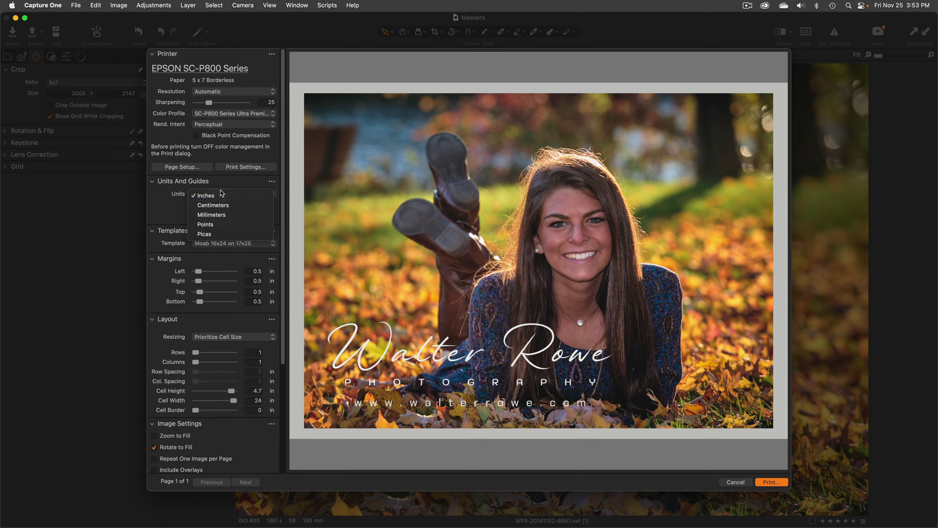
{"action": "left_click", "coordinate": [161, 196]}
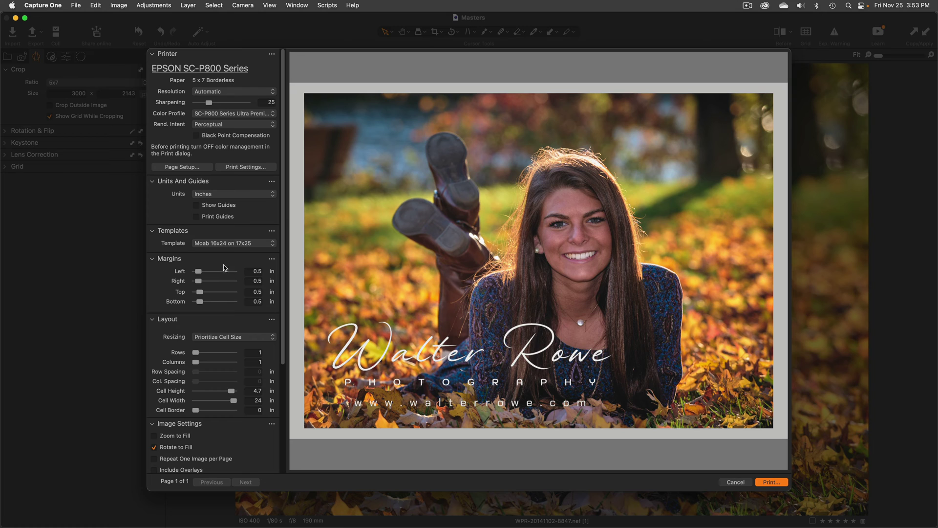
{"action": "left_click", "coordinate": [207, 244]}
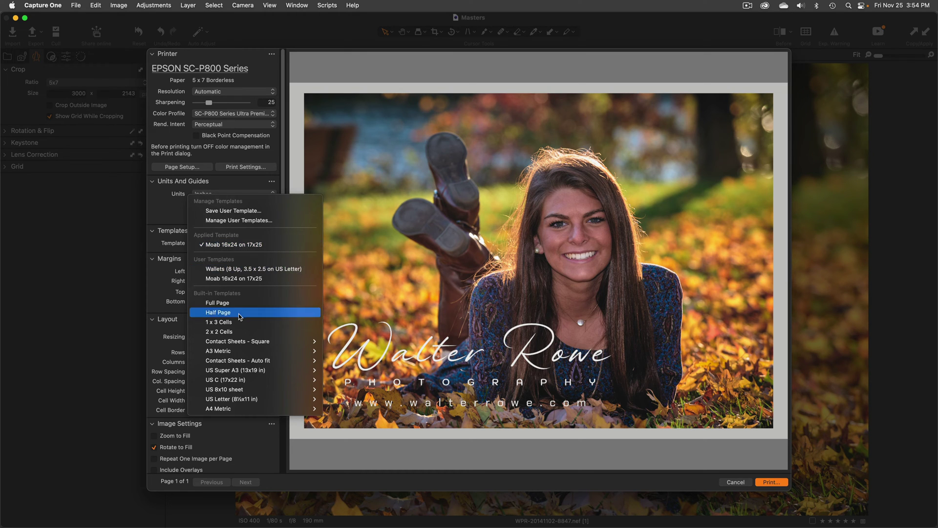
{"action": "mouse_move", "coordinate": [252, 370]}
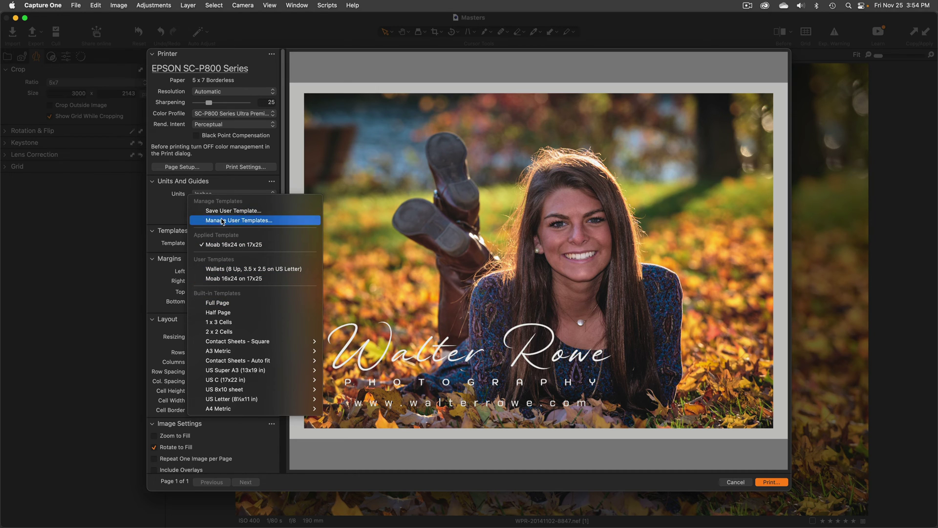
{"action": "left_click", "coordinate": [170, 260]}
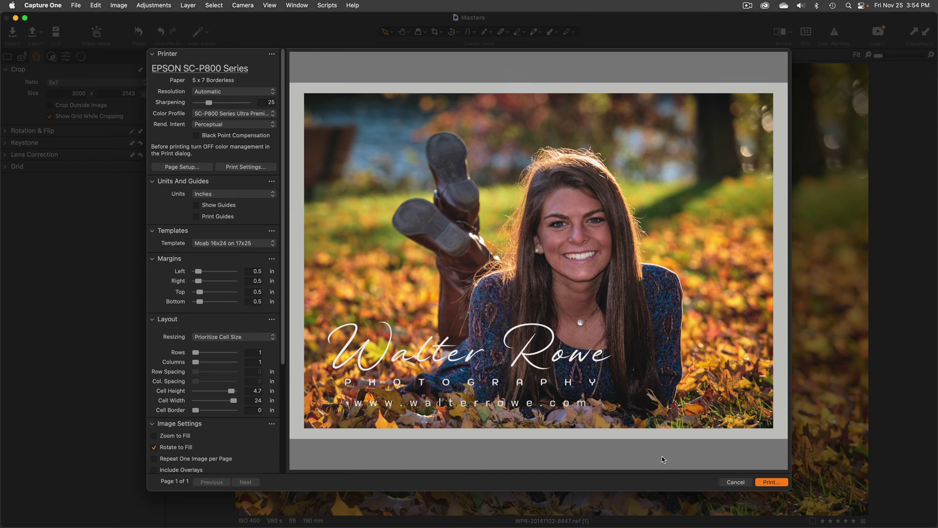
- Shorten the Print dialog and drag the Left margin down to 0
{"action": "mouse_move", "coordinate": [683, 491]}
{"action": "left_mouse_down"}
{"action": "mouse_move", "coordinate": [687, 415]}
{"action": "mouse_move", "coordinate": [685, 483]}
{"action": "left_mouse_up"}
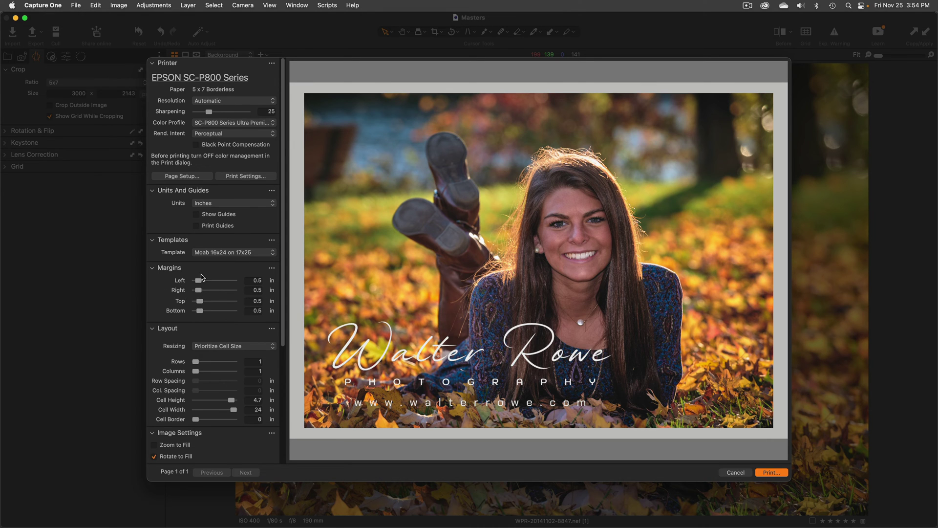
{"action": "left_click_drag", "start_coordinate": [198, 283], "coordinate": [177, 304]}
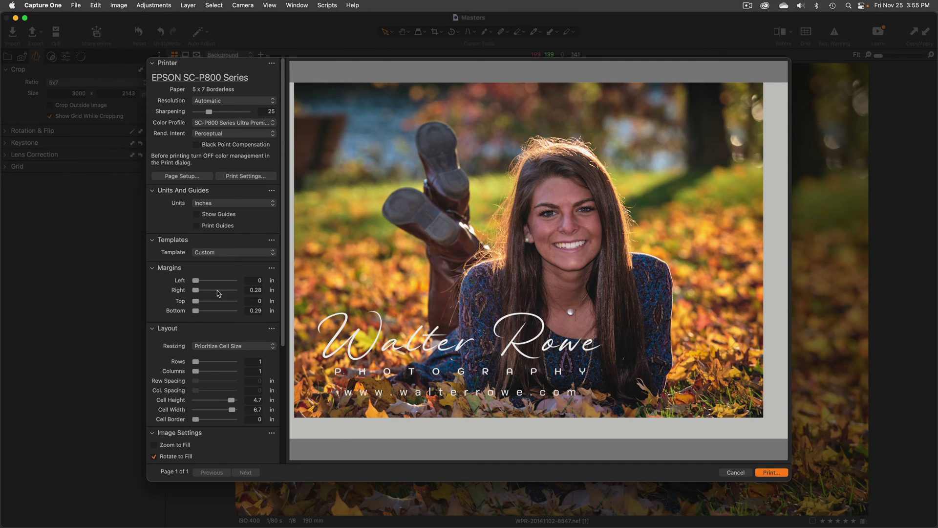
- Set the print cell to 5 in height and 7 in width
{"action": "double_click", "coordinate": [258, 400]}
{"action": "type", "text": "5"}
{"action": "key", "text": "Tab"}
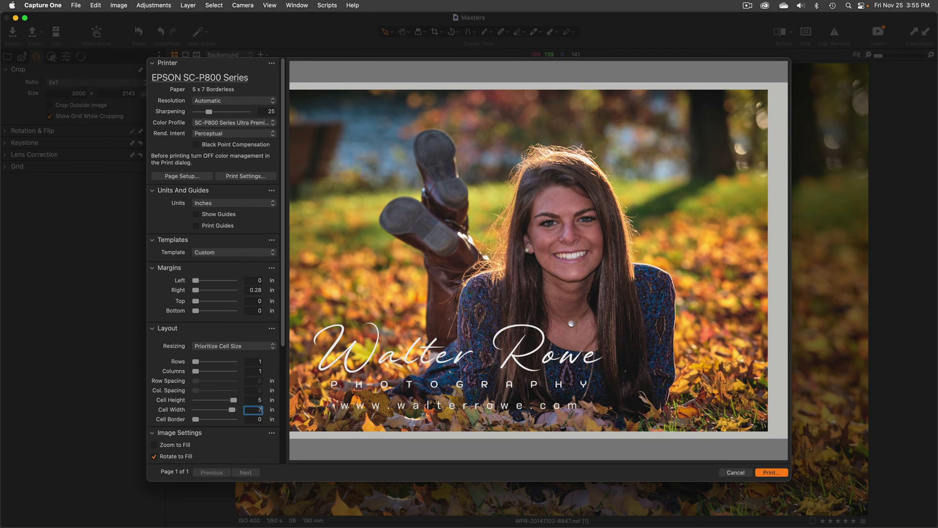
{"action": "type", "text": "7"}
{"action": "key", "text": "Tab"}
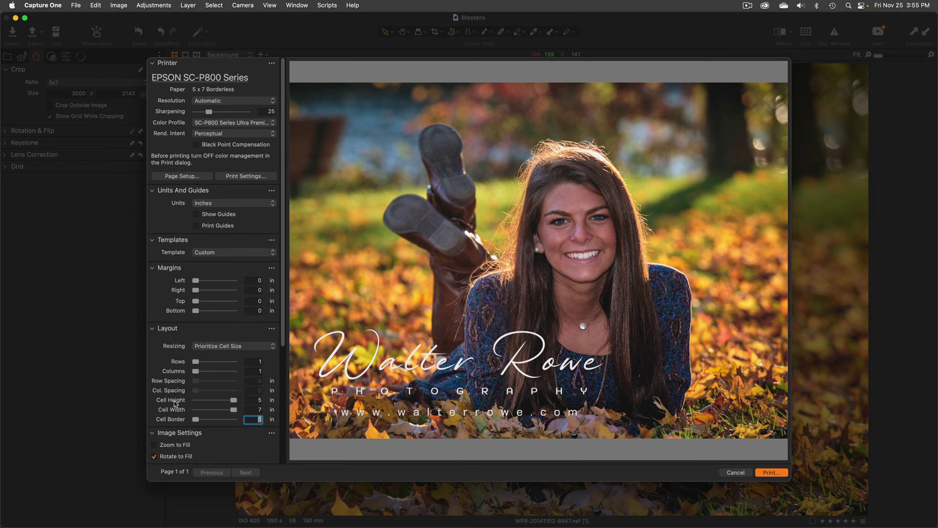
- Commit the zero cell border and scroll down to the Watermark section
{"action": "scroll", "coordinate": [228, 399], "scroll_direction": "down", "scroll_amount": 3}
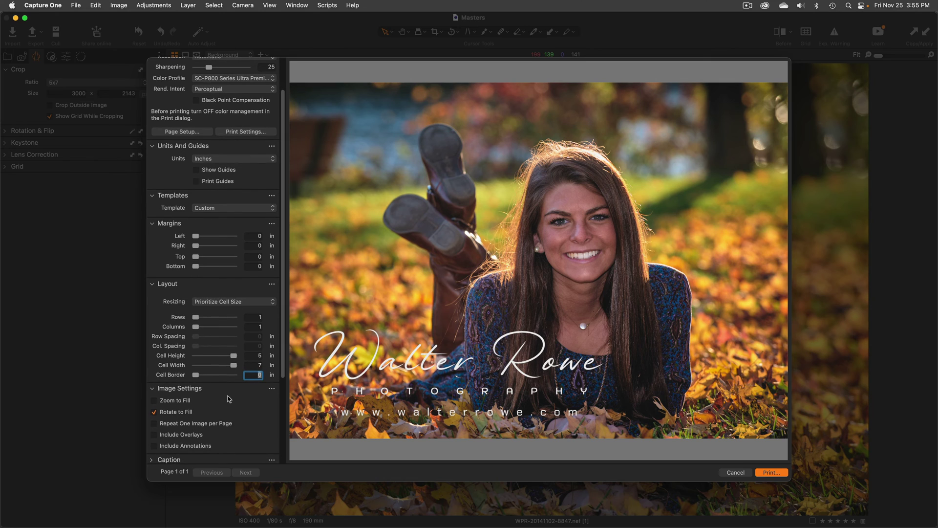
{"action": "key", "text": "Return"}
{"action": "scroll", "coordinate": [250, 393], "scroll_direction": "down", "scroll_amount": 3}
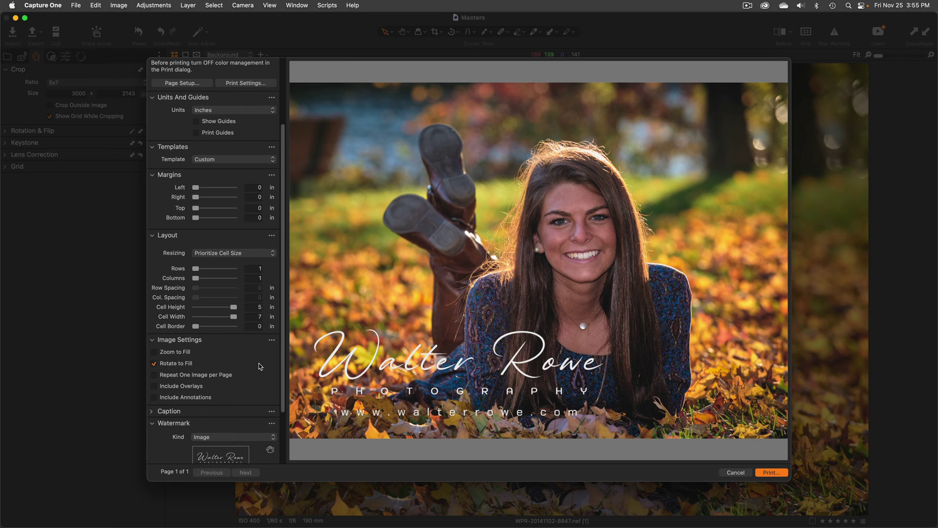
{"action": "scroll", "coordinate": [261, 366], "scroll_direction": "down", "scroll_amount": 1}
{"action": "scroll", "coordinate": [261, 367], "scroll_direction": "up", "scroll_amount": 3}
{"action": "scroll", "coordinate": [261, 367], "scroll_direction": "down", "scroll_amount": 2}
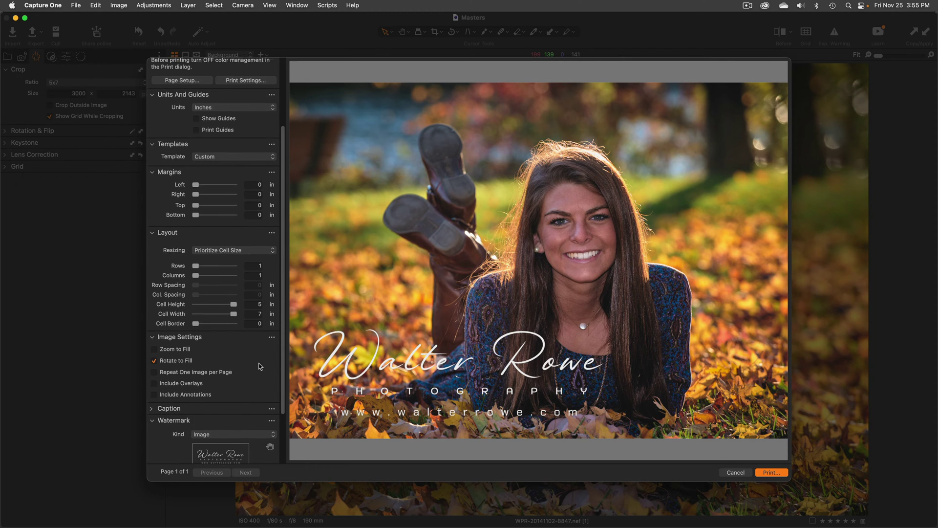
{"action": "scroll", "coordinate": [261, 366], "scroll_direction": "up", "scroll_amount": 3}
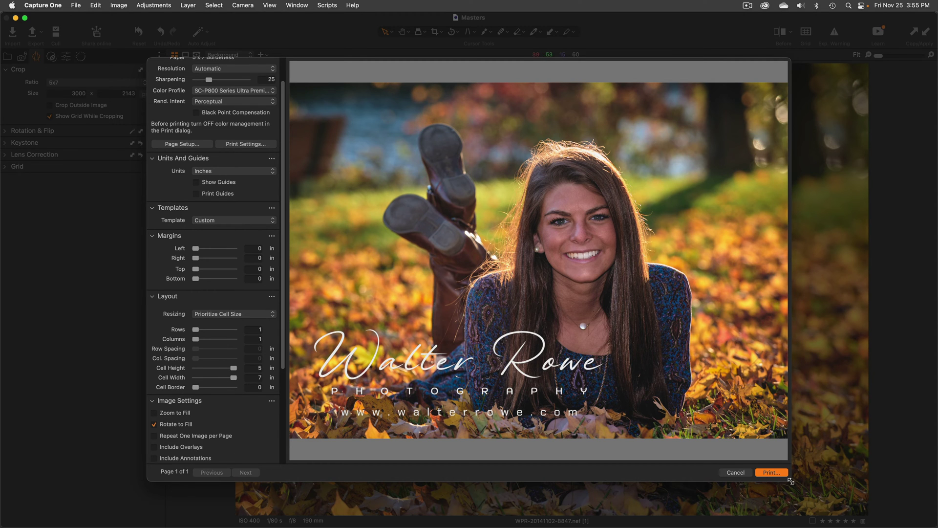
- Enlarge the print dialog and set Watermark Kind to None
{"action": "left_click_drag", "start_coordinate": [791, 481], "coordinate": [764, 477]}
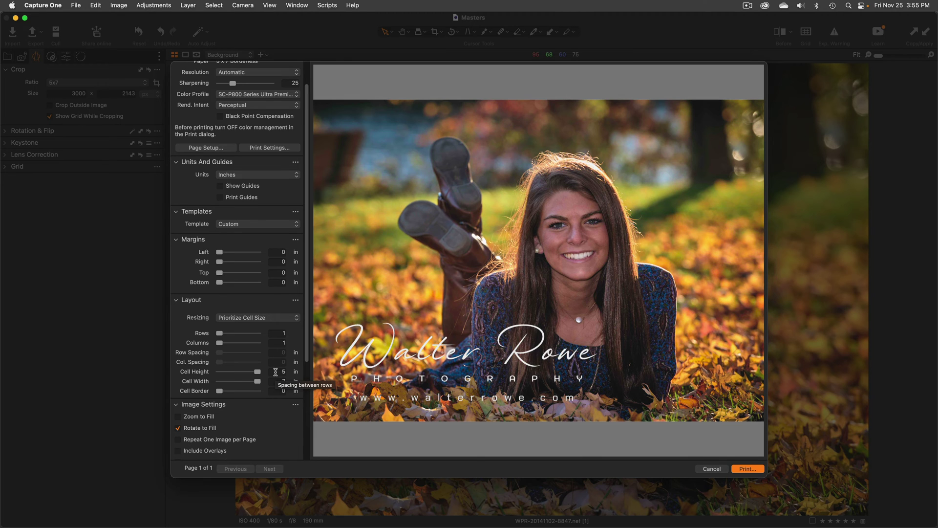
{"action": "scroll", "coordinate": [276, 372], "scroll_direction": "down", "scroll_amount": 6}
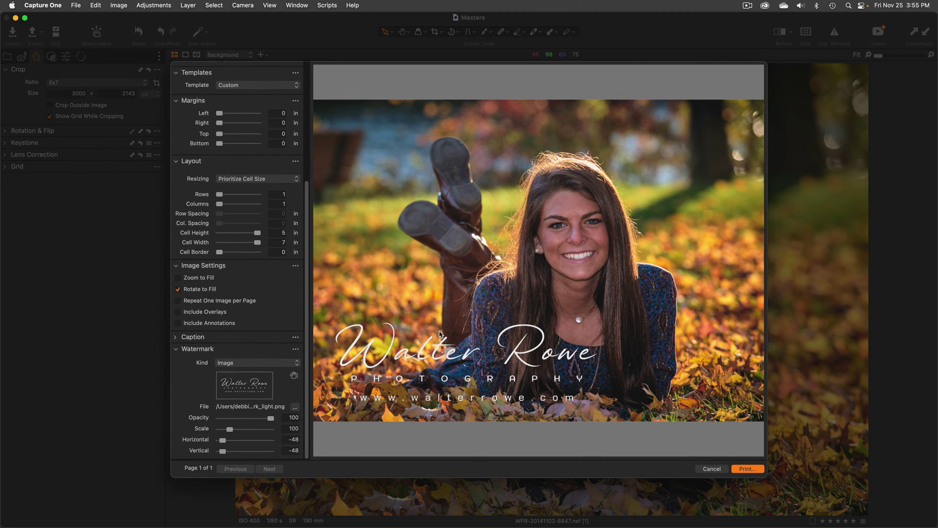
{"action": "left_click", "coordinate": [269, 362]}
{"action": "left_click", "coordinate": [245, 345]}
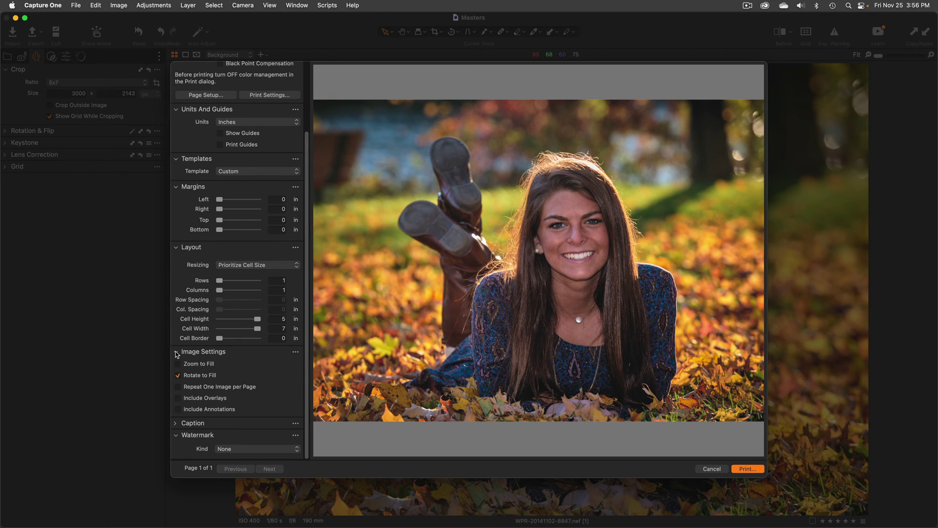
- Collapse Image Settings and restore an image watermark at scale 37 in the lower-left corner
{"action": "left_click", "coordinate": [177, 352]}
{"action": "scroll", "coordinate": [214, 428], "scroll_direction": "down", "scroll_amount": 2}
{"action": "left_click", "coordinate": [227, 451]}
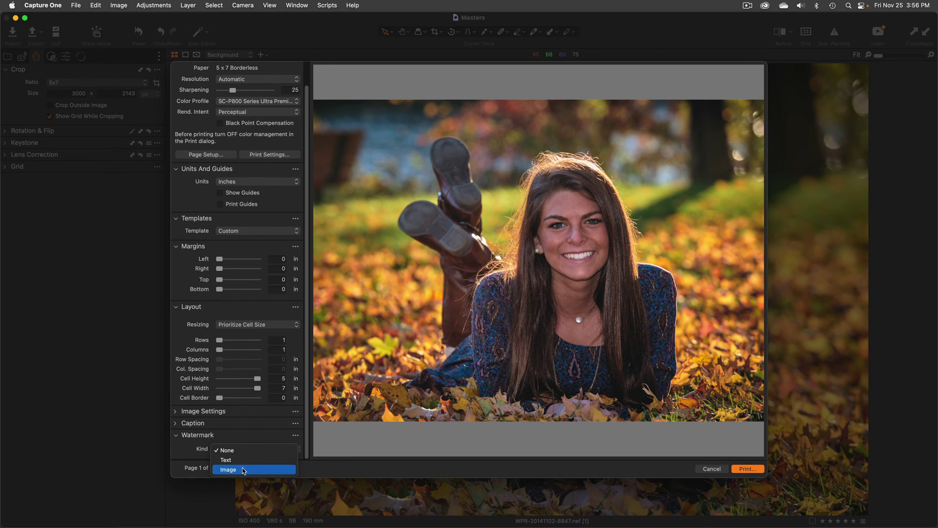
{"action": "left_click", "coordinate": [244, 470]}
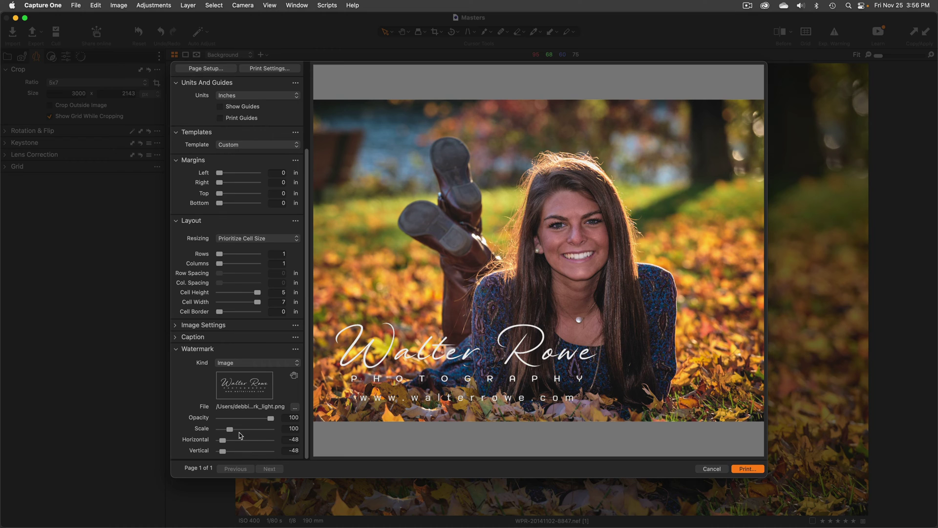
{"action": "left_click_drag", "start_coordinate": [231, 433], "coordinate": [222, 435]}
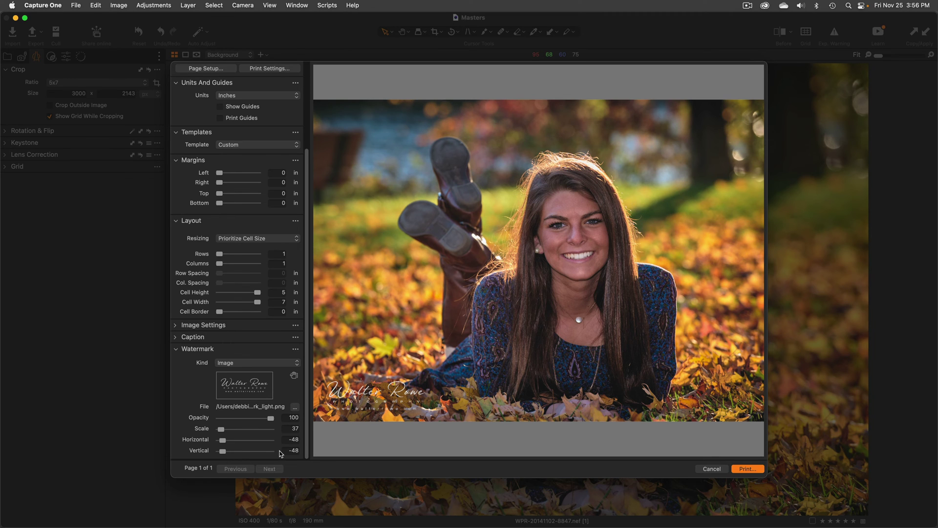
{"action": "left_click_drag", "start_coordinate": [223, 443], "coordinate": [267, 455]}
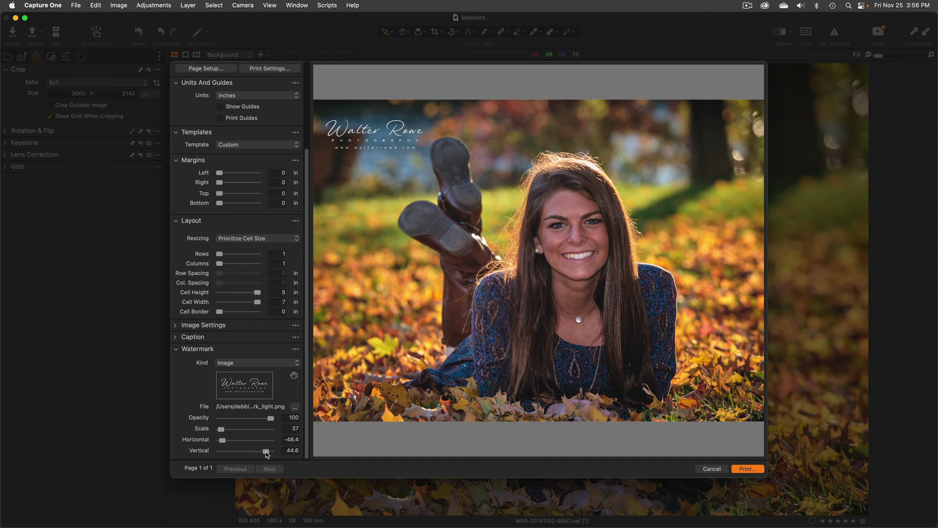
{"action": "left_click_drag", "start_coordinate": [267, 454], "coordinate": [224, 440]}
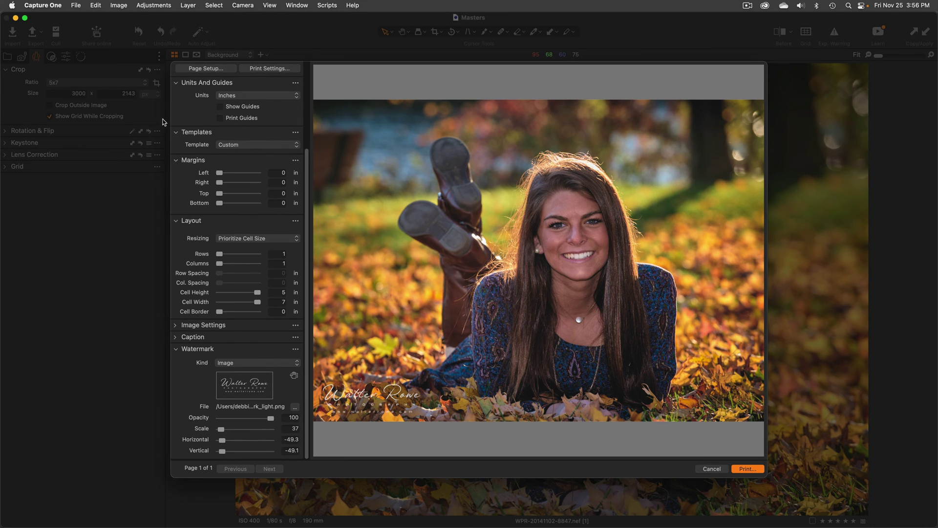
{"action": "mouse_move", "coordinate": [2, 56]}
{"action": "left_click", "coordinate": [10, 34]}
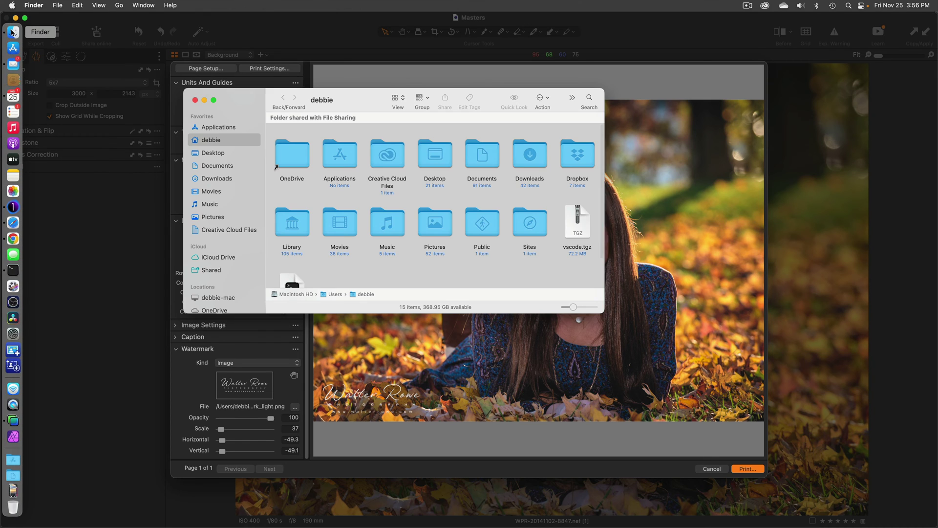
{"action": "left_click", "coordinate": [222, 218]}
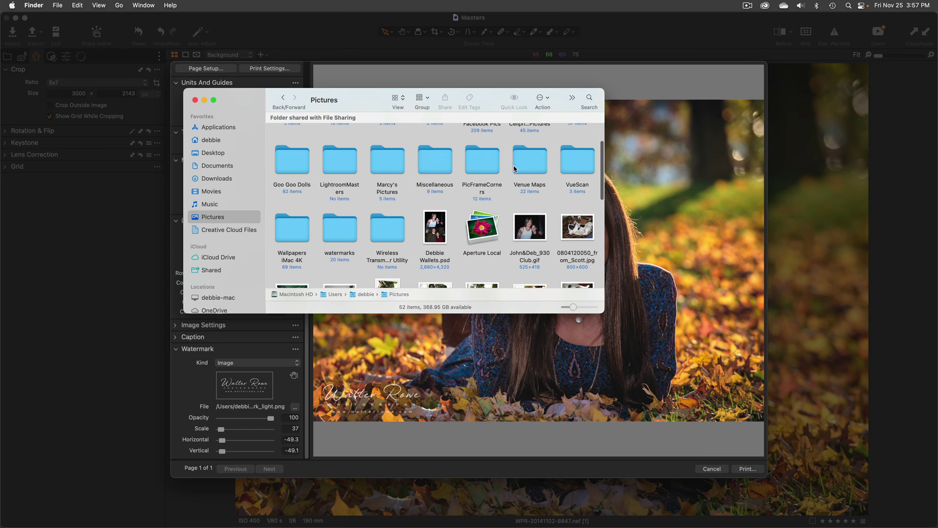
{"action": "double_click", "coordinate": [335, 234]}
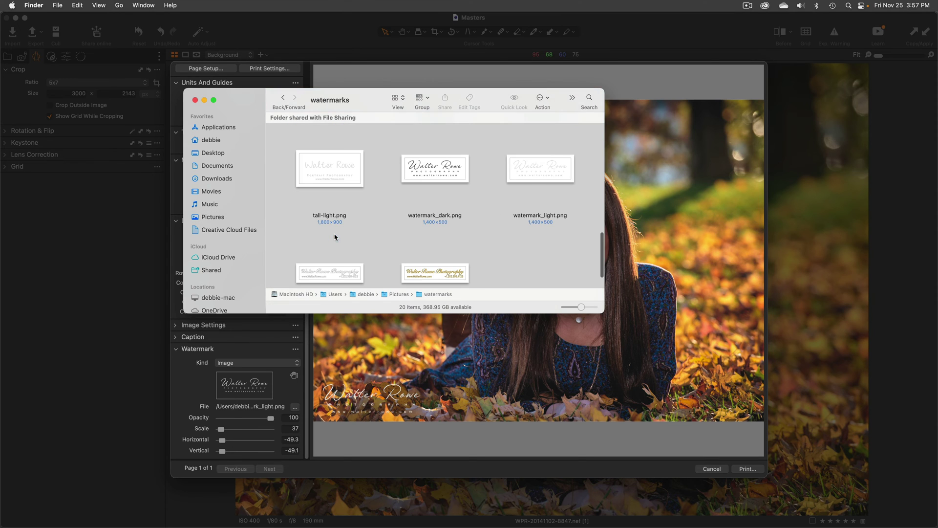
{"action": "left_click_drag", "start_coordinate": [540, 169], "coordinate": [250, 381]}
{"action": "scroll", "coordinate": [253, 391], "scroll_direction": "down", "scroll_amount": 2}
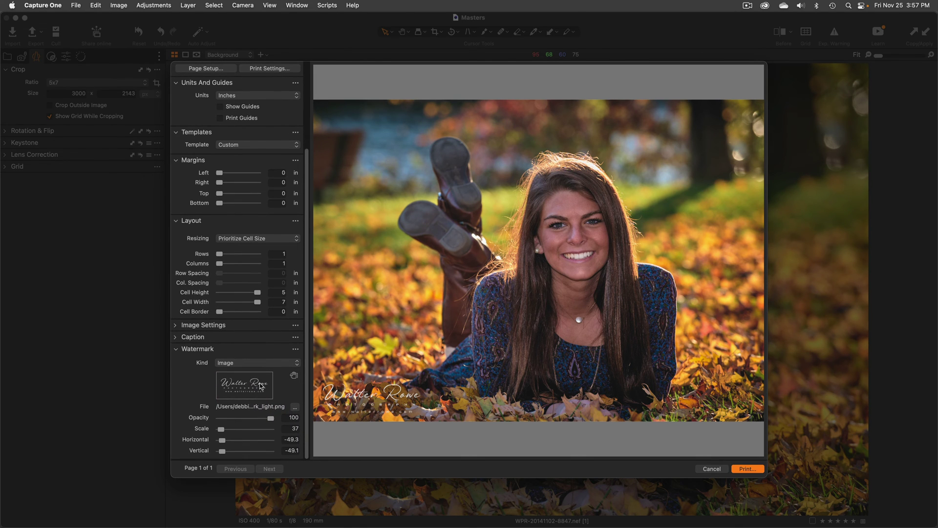
- Try a text watermark, selecting its text and testing the opacity slider
{"action": "left_click", "coordinate": [272, 362]}
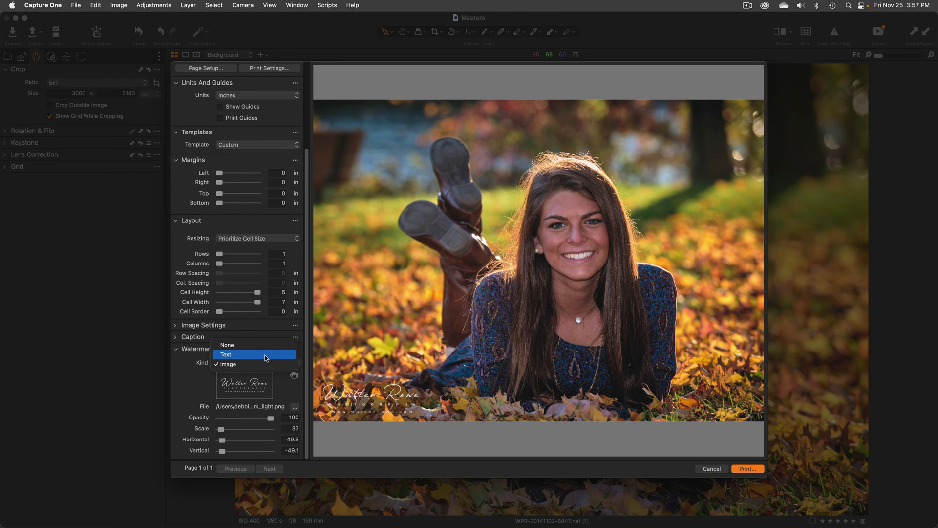
{"action": "left_click", "coordinate": [266, 355]}
{"action": "triple_click", "coordinate": [257, 383]}
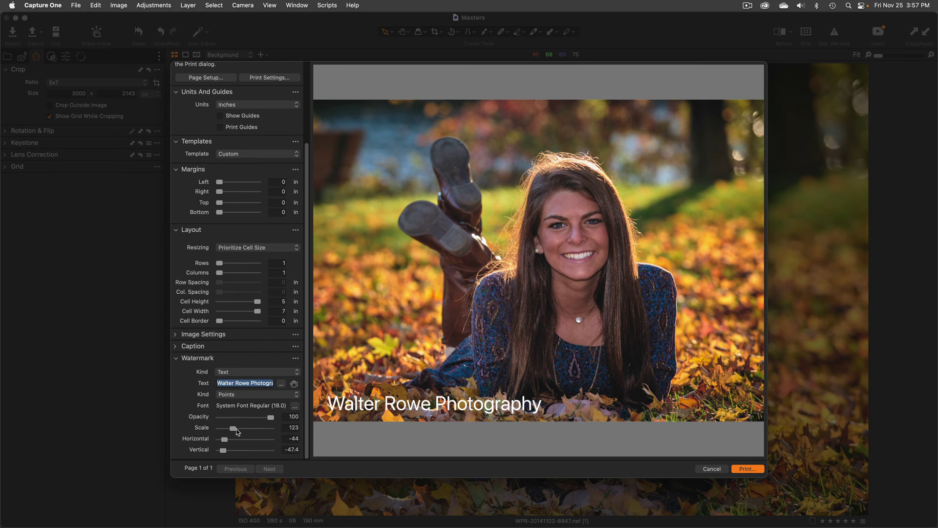
{"action": "left_click_drag", "start_coordinate": [272, 420], "coordinate": [293, 419]}
- Switch the watermark back to the watermark_light.png logo image and adjust its opacity
{"action": "left_click", "coordinate": [279, 373]}
{"action": "left_click", "coordinate": [274, 383]}
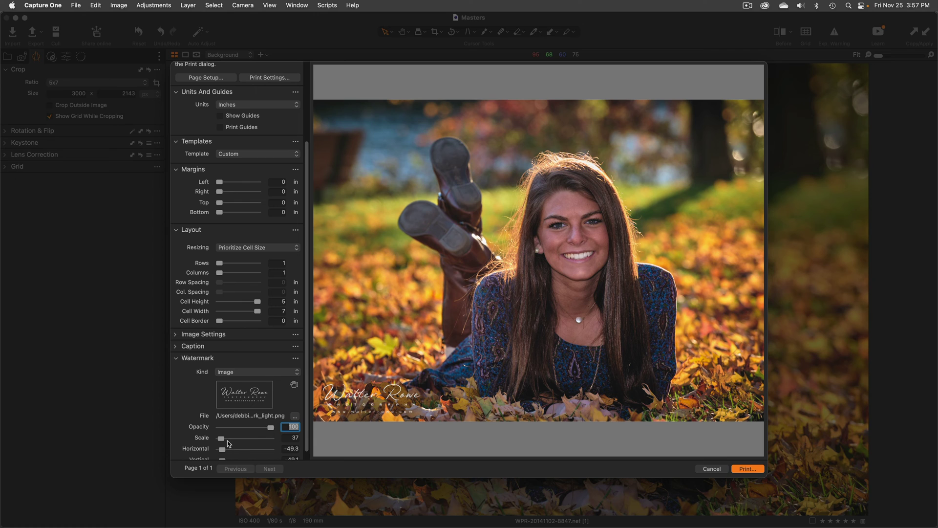
{"action": "mouse_move", "coordinate": [271, 427]}
{"action": "left_mouse_down"}
{"action": "mouse_move", "coordinate": [233, 429]}
{"action": "mouse_move", "coordinate": [271, 428]}
{"action": "left_mouse_up"}
{"action": "scroll", "coordinate": [260, 427], "scroll_direction": "down", "scroll_amount": 1}
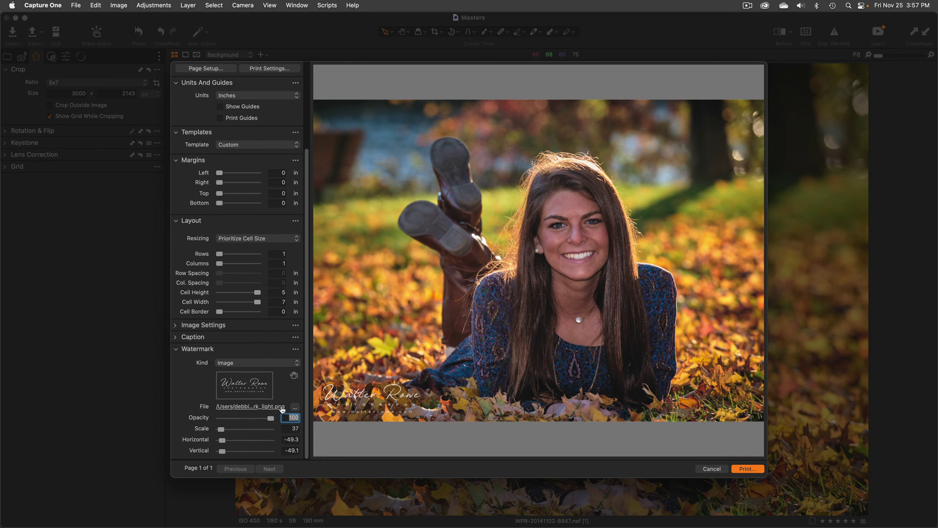
{"action": "scroll", "coordinate": [256, 235], "scroll_direction": "up", "scroll_amount": 8}
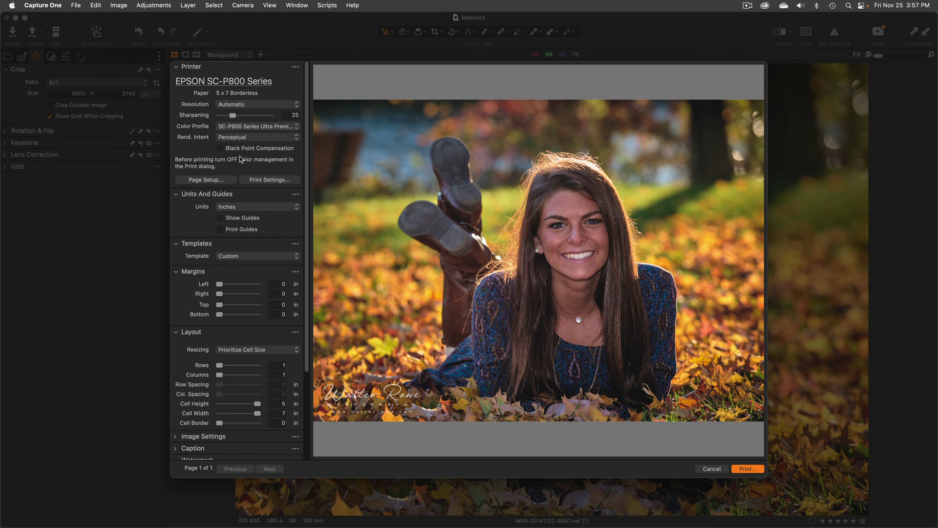
- Cancel the Print dialog so the 5x7-cropped autumn portrait returns to the main viewer
{"action": "scroll", "coordinate": [235, 220], "scroll_direction": "down", "scroll_amount": 5}
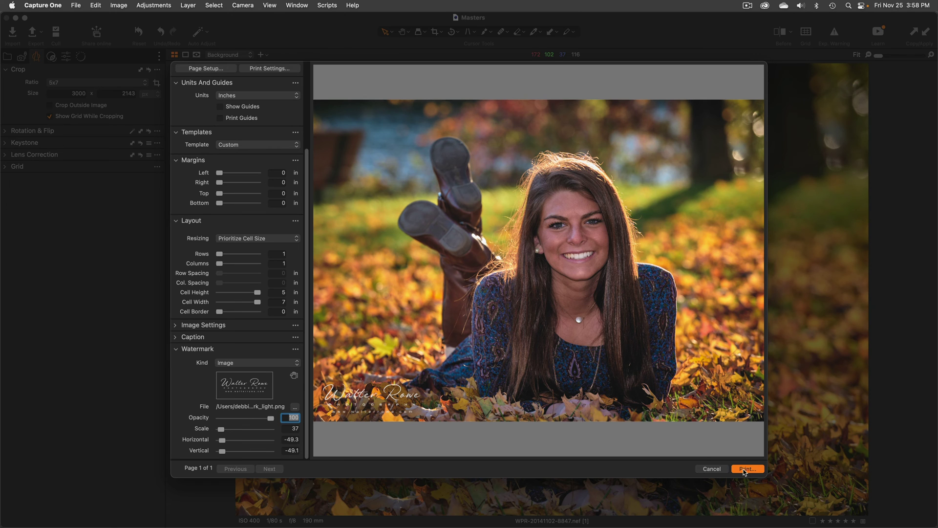
{"action": "left_click", "coordinate": [712, 469]}
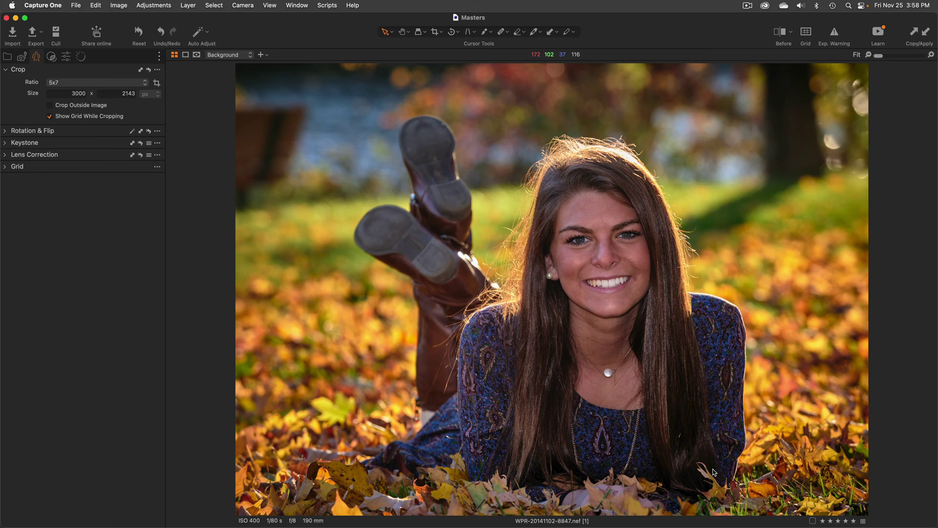
- Apply a 2x3 crop ratio to the autumn portrait, tightening the top edge slightly
{"action": "left_click", "coordinate": [442, 33]}
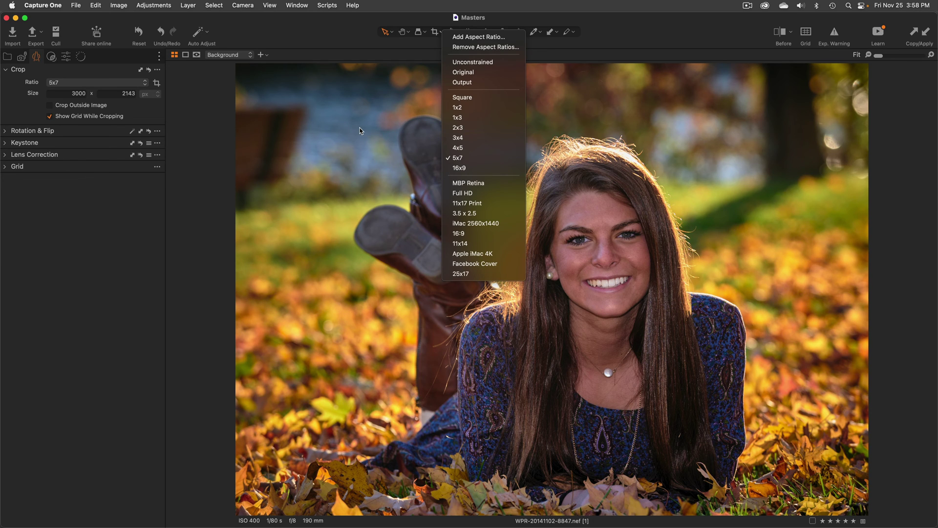
{"action": "left_click", "coordinate": [471, 128]}
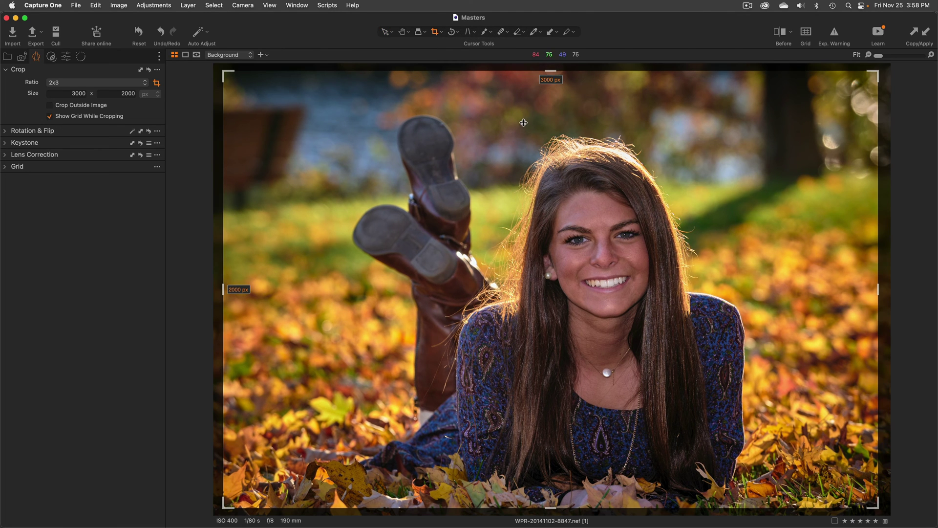
{"action": "left_click", "coordinate": [149, 70]}
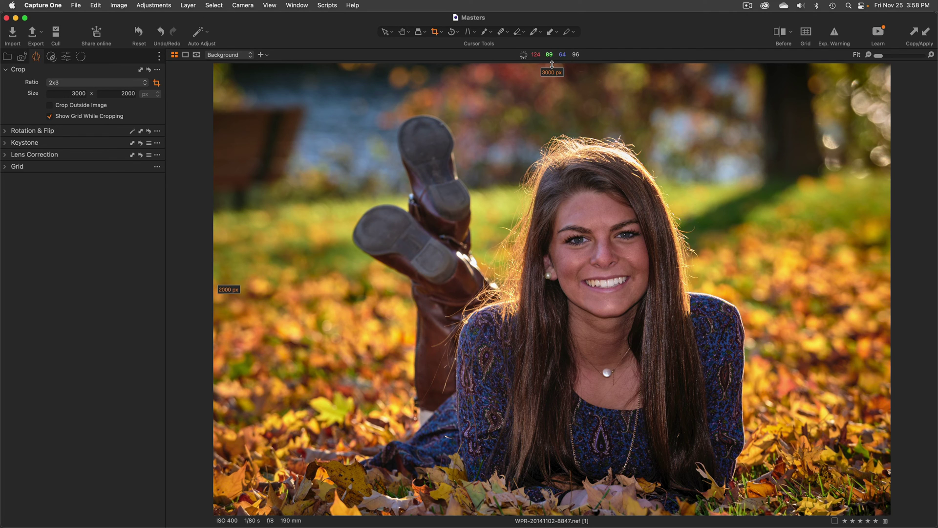
{"action": "left_click_drag", "start_coordinate": [551, 64], "coordinate": [556, 99]}
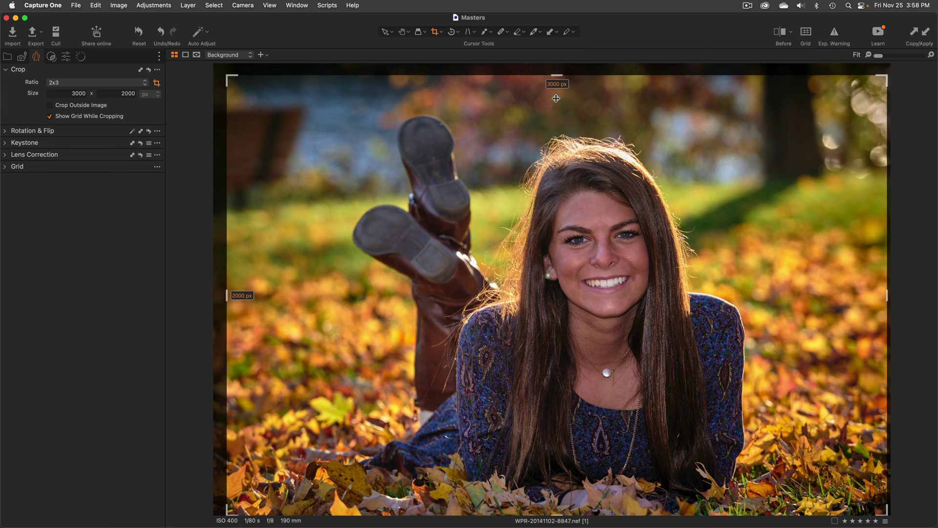
{"action": "key", "text": "v"}
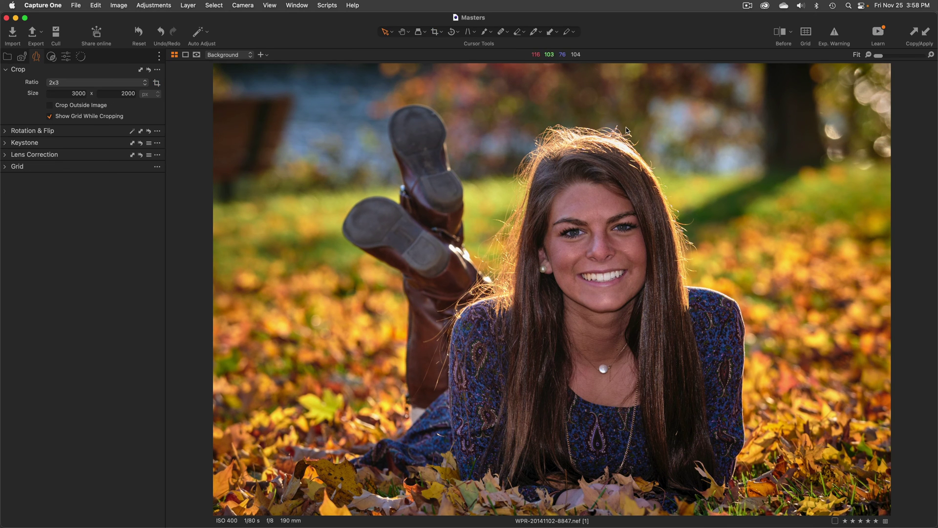
- Reopen File > Print... for the 2x3 portrait and return to the Printer section
{"action": "left_click", "coordinate": [76, 6]}
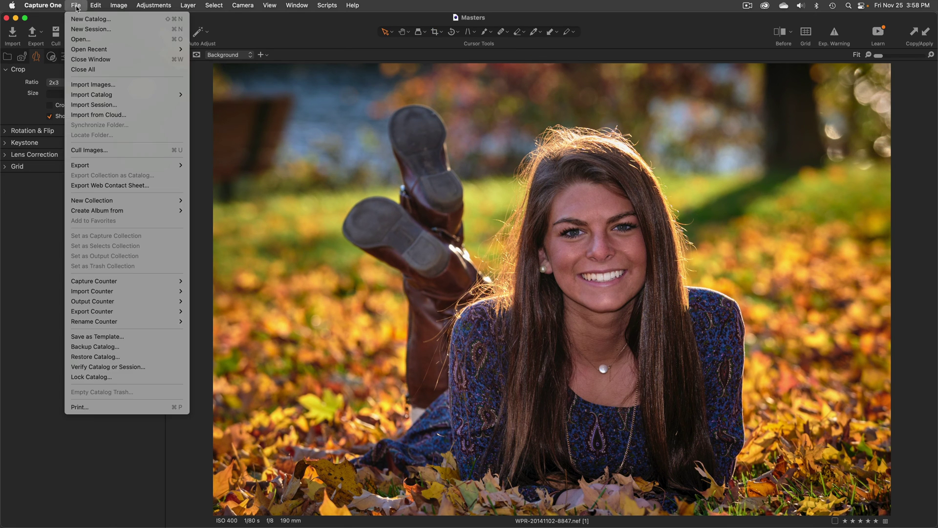
{"action": "mouse_move", "coordinate": [124, 312]}
{"action": "left_click", "coordinate": [124, 407]}
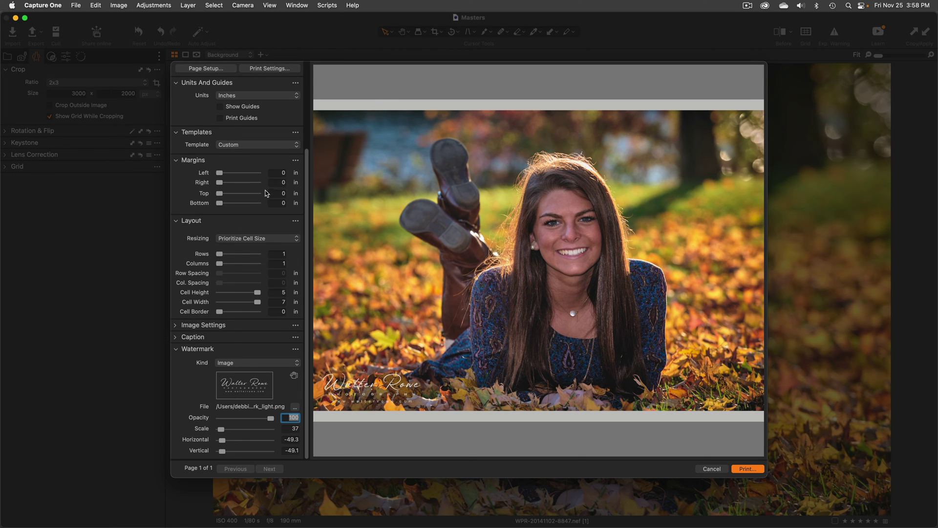
{"action": "scroll", "coordinate": [267, 194], "scroll_direction": "up", "scroll_amount": 5}
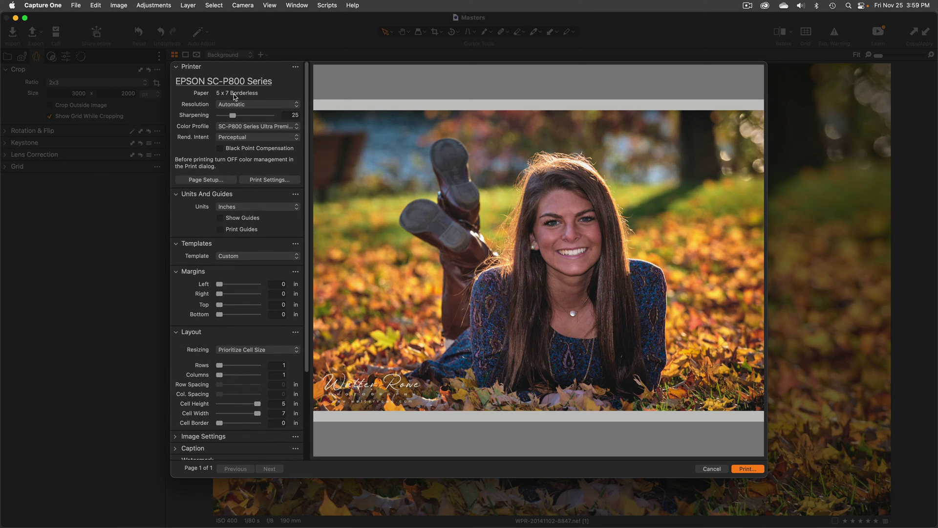
{"action": "scroll", "coordinate": [248, 134], "scroll_direction": "down", "scroll_amount": 5}
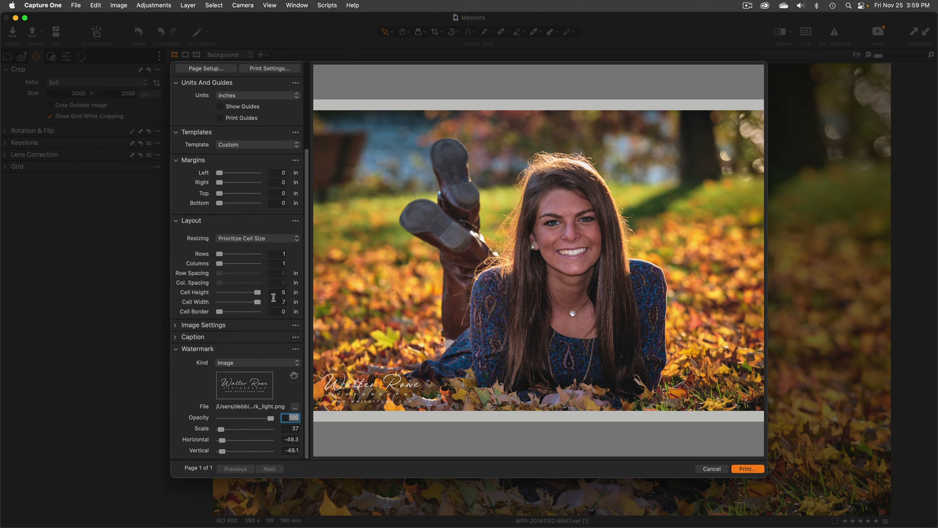
{"action": "scroll", "coordinate": [228, 104], "scroll_direction": "up", "scroll_amount": 5}
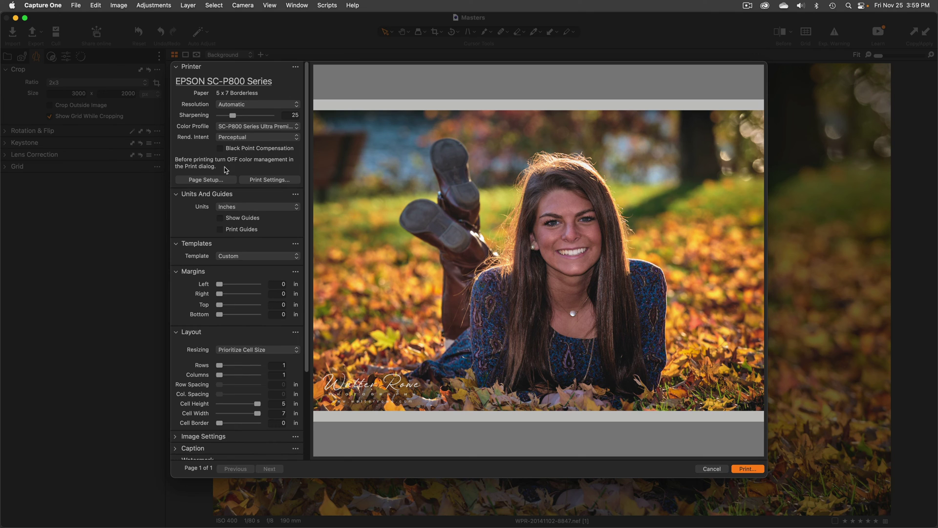
- In Page Setup, choose Moab Natural Rag 17x25 as the paper size and confirm
{"action": "left_click", "coordinate": [203, 180]}
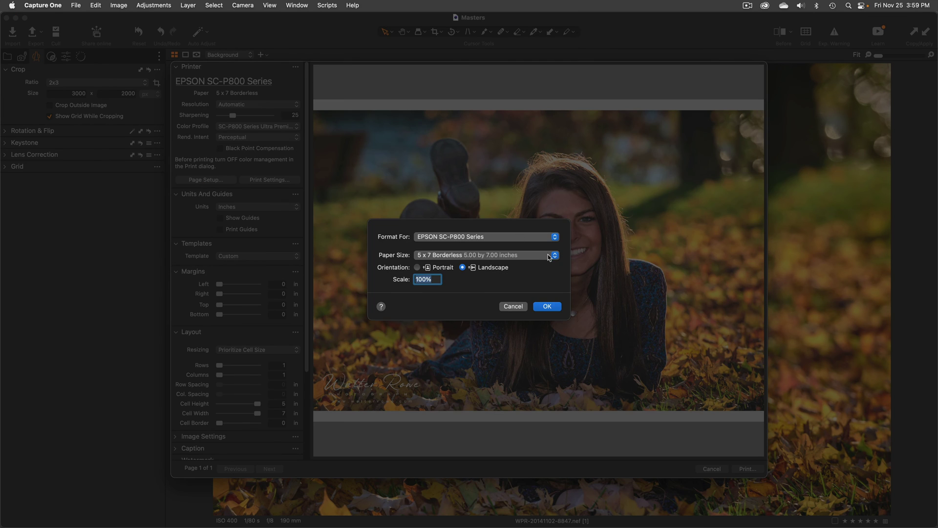
{"action": "left_click", "coordinate": [555, 256]}
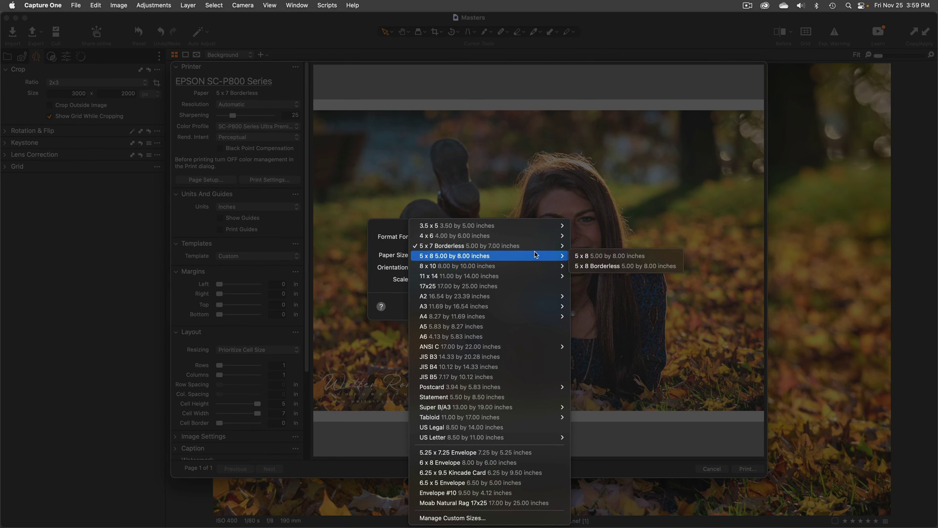
{"action": "left_click", "coordinate": [547, 503]}
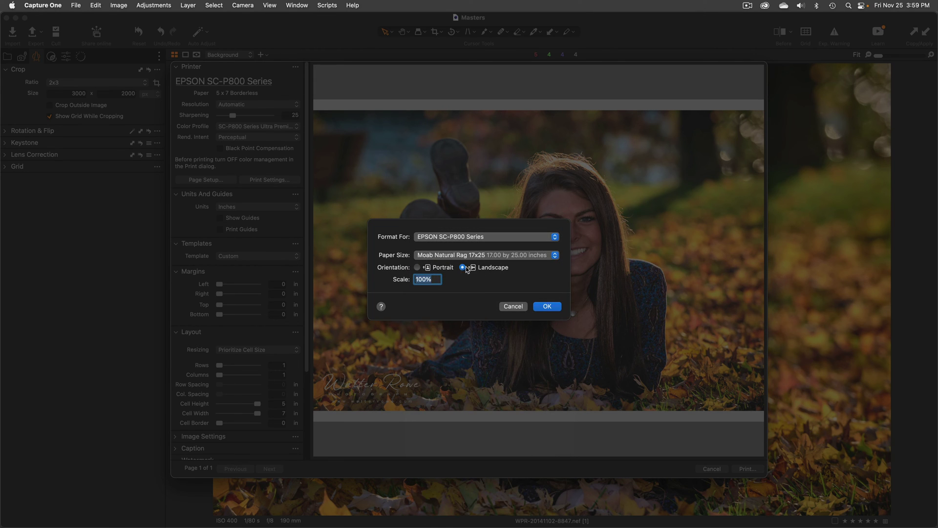
{"action": "left_click", "coordinate": [548, 307]}
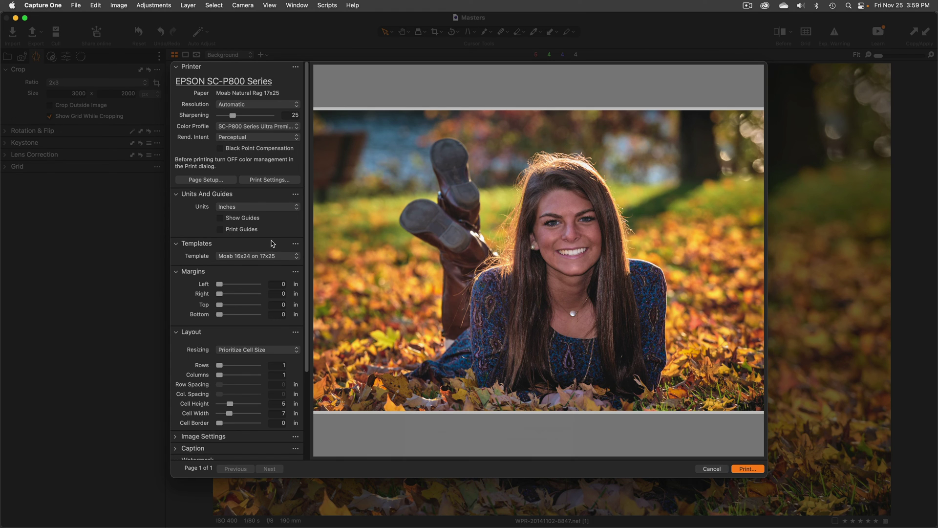
- Set the Layout cell height to 16 and cell width to 24 inches
{"action": "scroll", "coordinate": [272, 243], "scroll_direction": "down", "scroll_amount": 5}
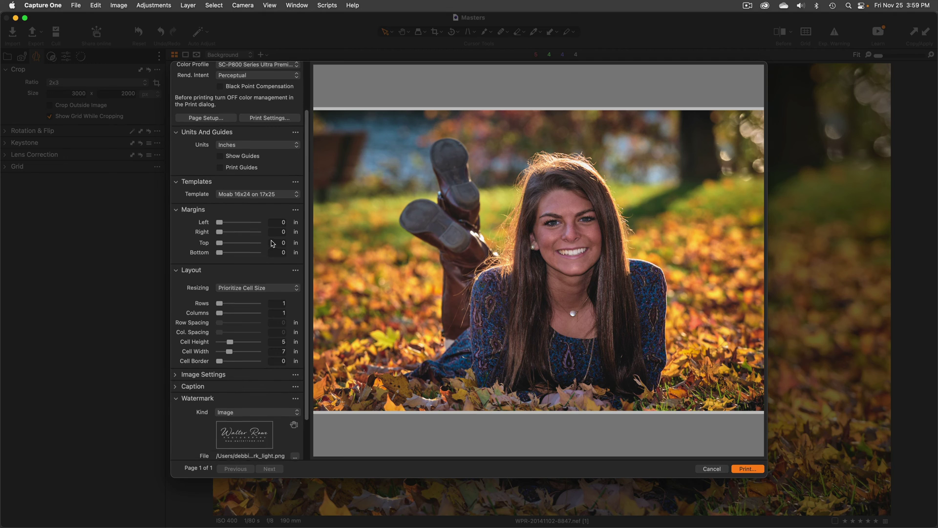
{"action": "scroll", "coordinate": [273, 244], "scroll_direction": "down", "scroll_amount": 3}
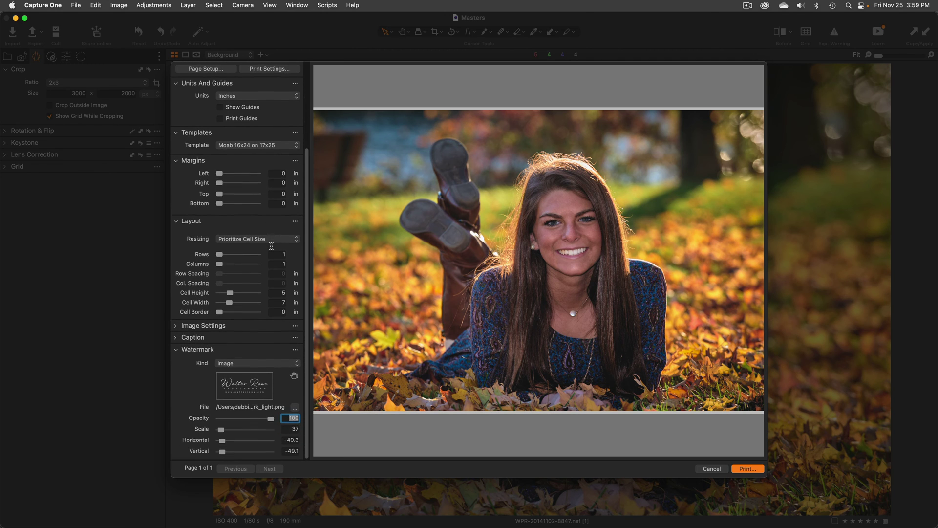
{"action": "left_click", "coordinate": [272, 293]}
{"action": "left_click_drag", "start_coordinate": [271, 294], "coordinate": [287, 294]}
{"action": "type", "text": "16"}
{"action": "key", "text": "Tab"}
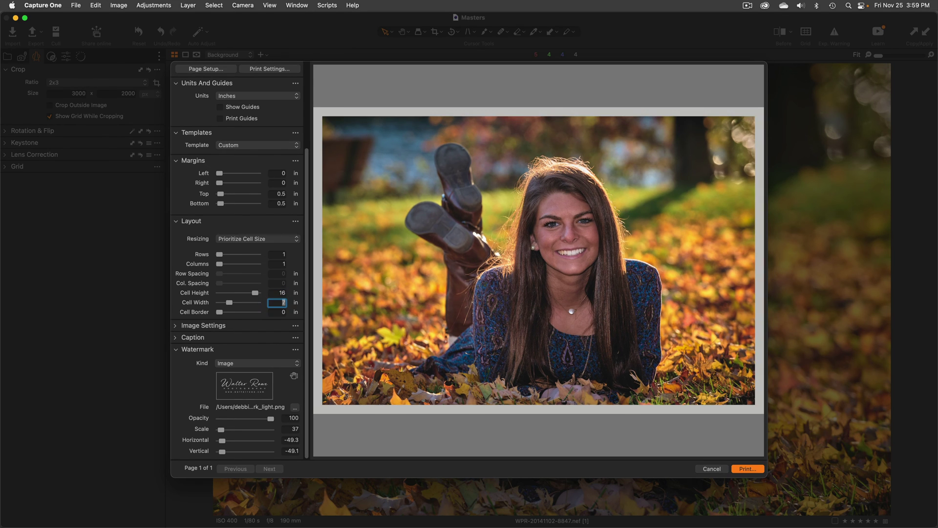
{"action": "type", "text": "24"}
{"action": "key", "text": "Tab"}
{"action": "scroll", "coordinate": [242, 268], "scroll_direction": "up", "scroll_amount": 1}
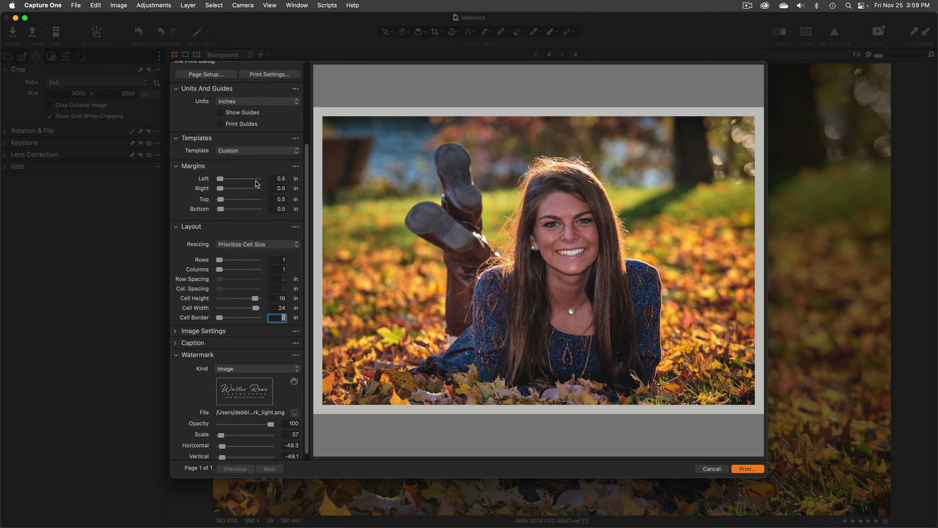
{"action": "scroll", "coordinate": [260, 189], "scroll_direction": "up", "scroll_amount": 5}
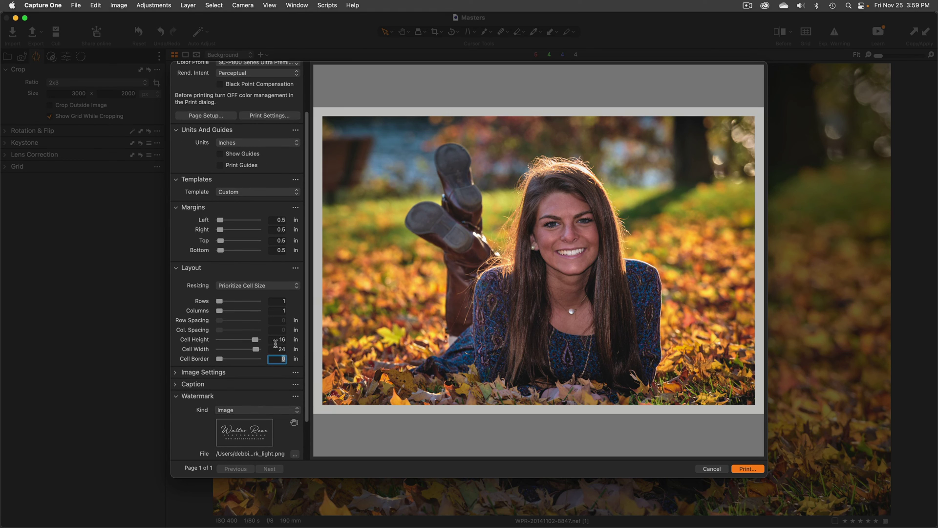
{"action": "scroll", "coordinate": [256, 332], "scroll_direction": "up", "scroll_amount": 7}
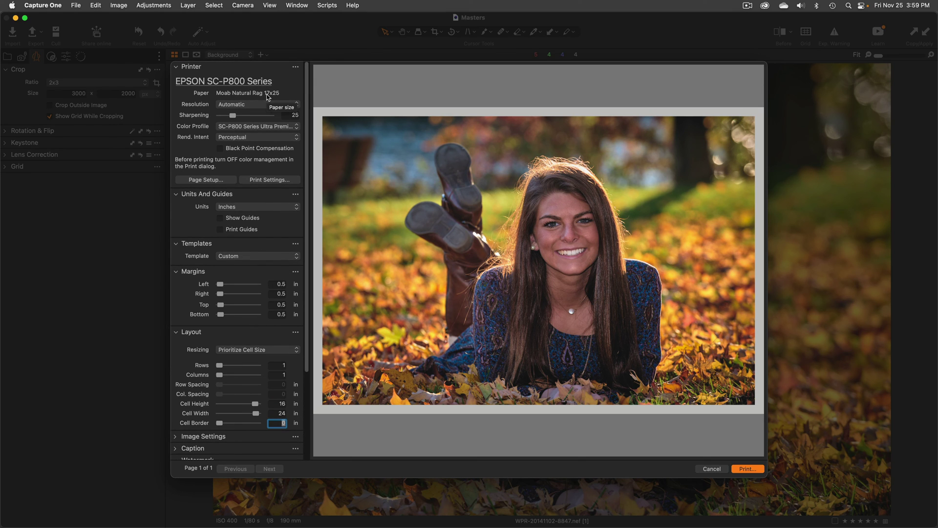
- Select MOAB Lasal Exhibition Luster as the printer colour profile instead of SC-P800 Ultra Premium Luster
{"action": "left_click", "coordinate": [272, 128]}
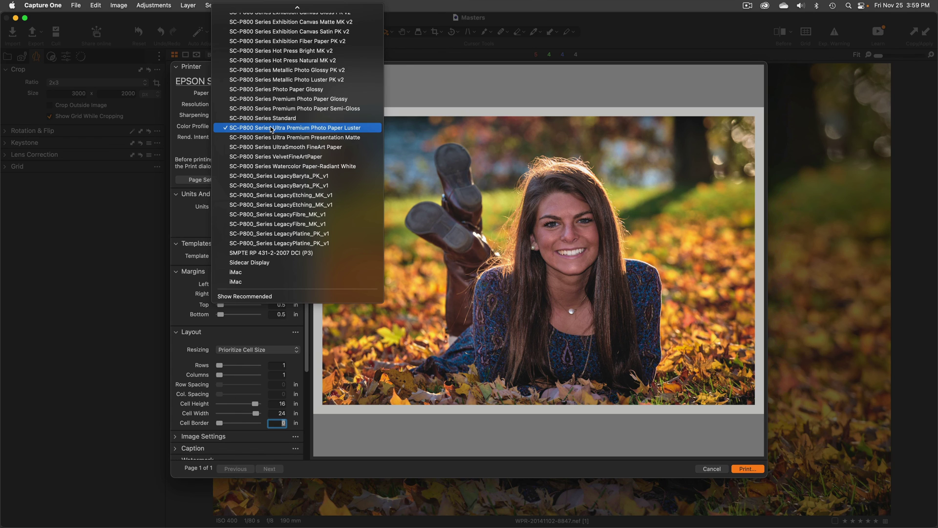
{"action": "scroll", "coordinate": [271, 129], "scroll_direction": "up", "scroll_amount": 10}
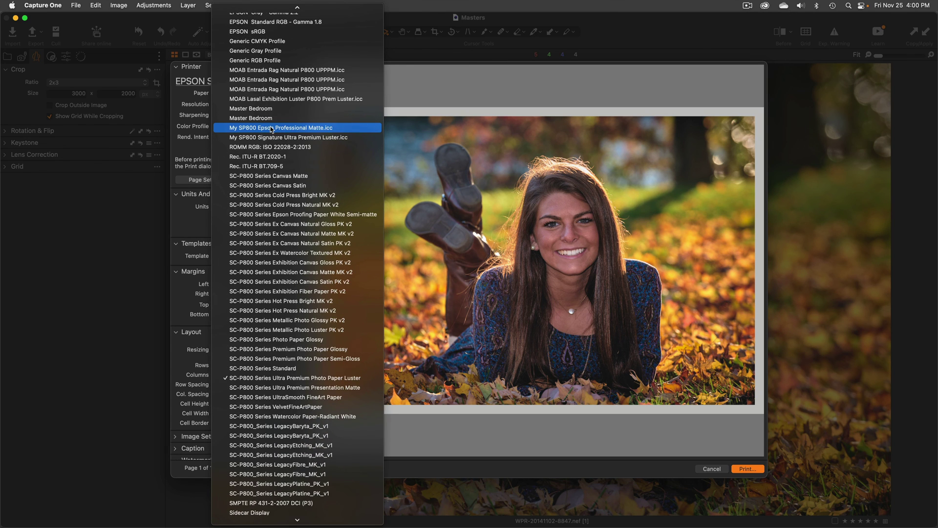
{"action": "left_click", "coordinate": [281, 99]}
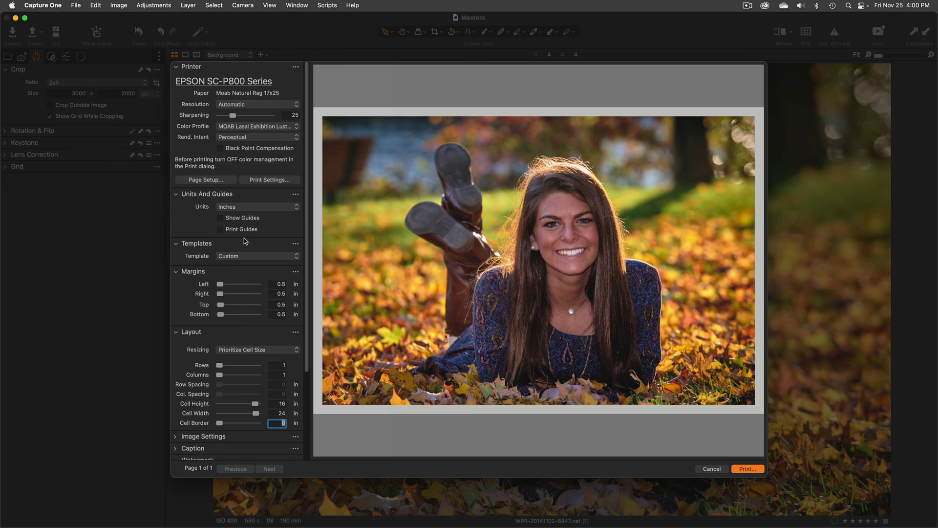
{"action": "scroll", "coordinate": [268, 223], "scroll_direction": "down", "scroll_amount": 5}
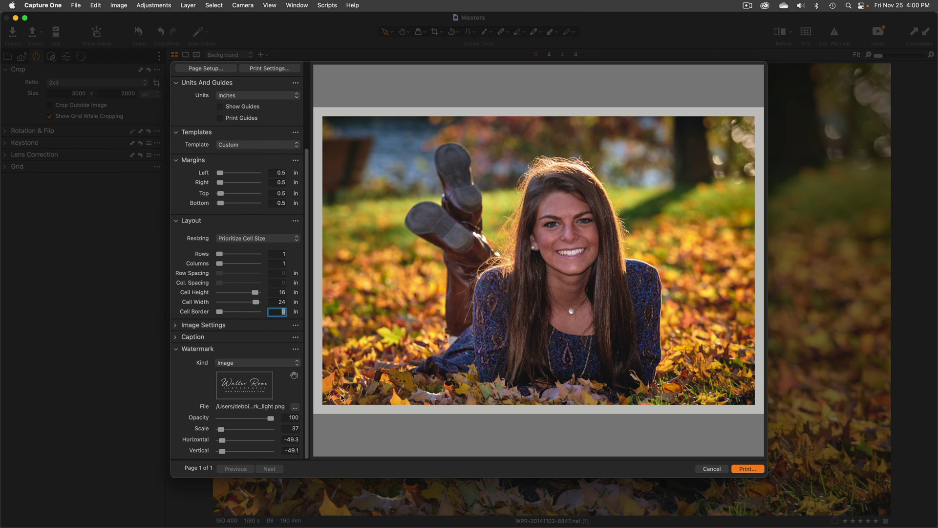
- Drag the watermark Scale slider up to 125 for the lower-left logo
{"action": "left_click", "coordinate": [221, 429]}
{"action": "left_click_drag", "start_coordinate": [222, 430], "coordinate": [234, 434]}
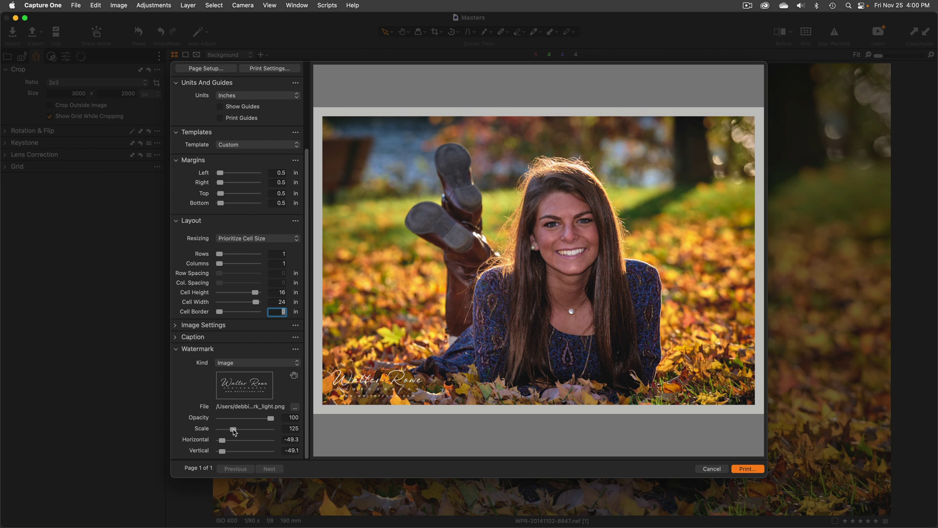